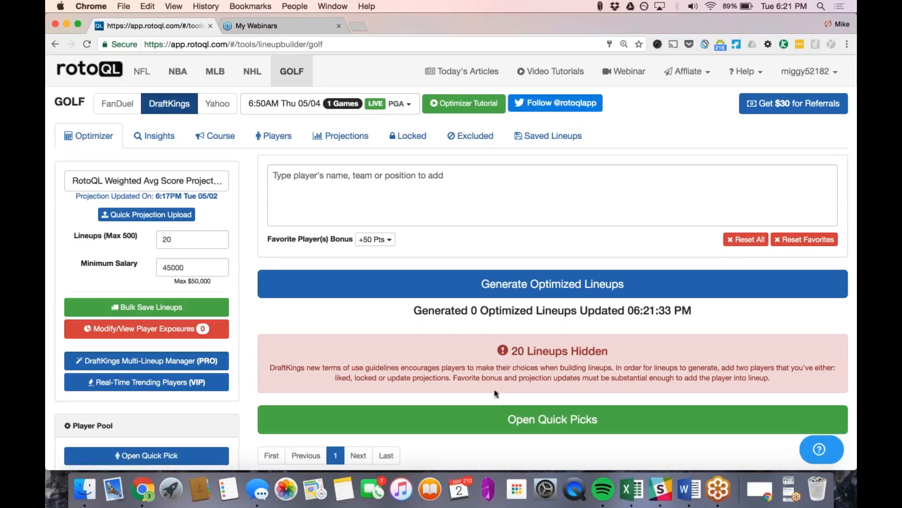
Open the quick picks player list and filter it to a minimum CM/% of 70
left_click(517, 420)
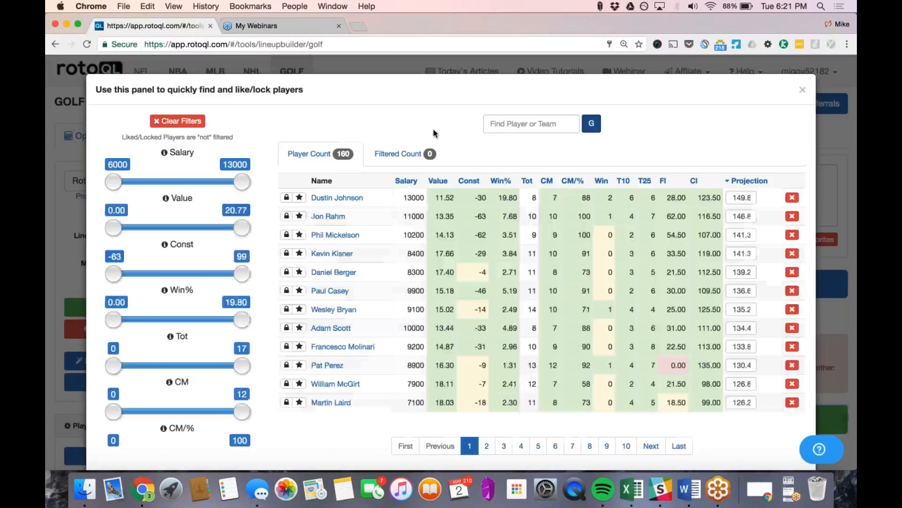
scroll(212, 366, "down", 5)
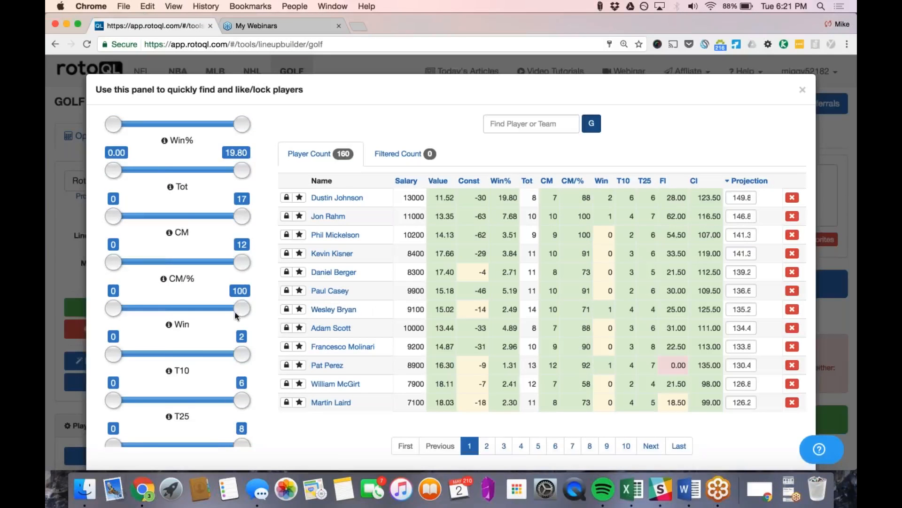
scroll(235, 317, "down", 5)
scroll(116, 213, "up", 3)
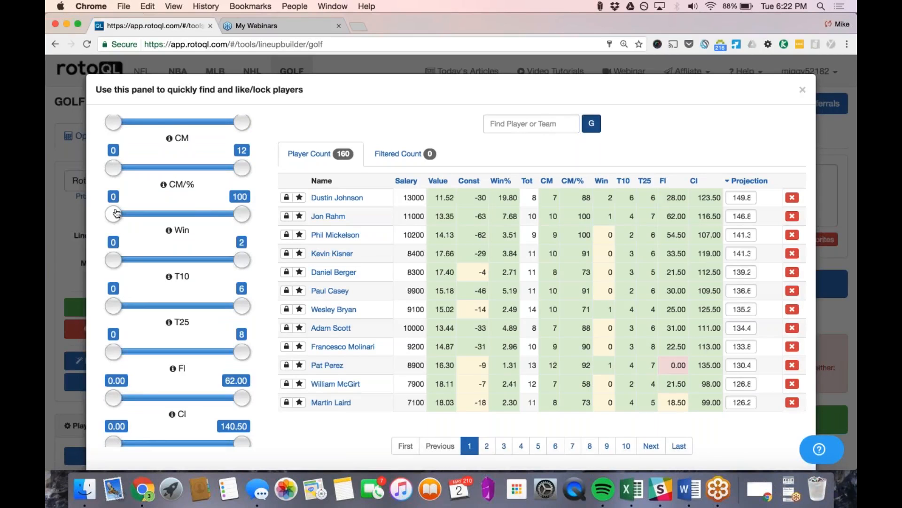
left_click_drag(116, 213, 206, 223)
scroll(206, 223, "down", 2)
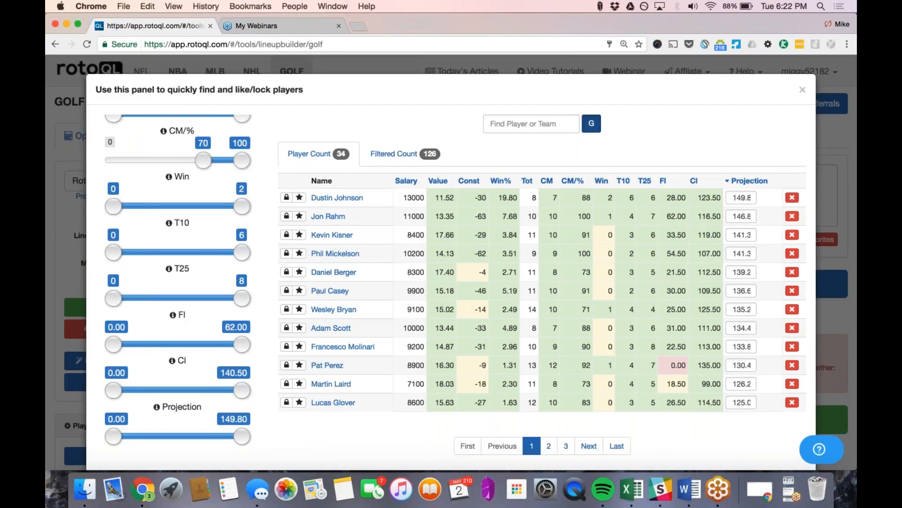
Raise the minimum Win% filter to 2.00 for the quick picks player list
scroll(204, 245, "up", 5)
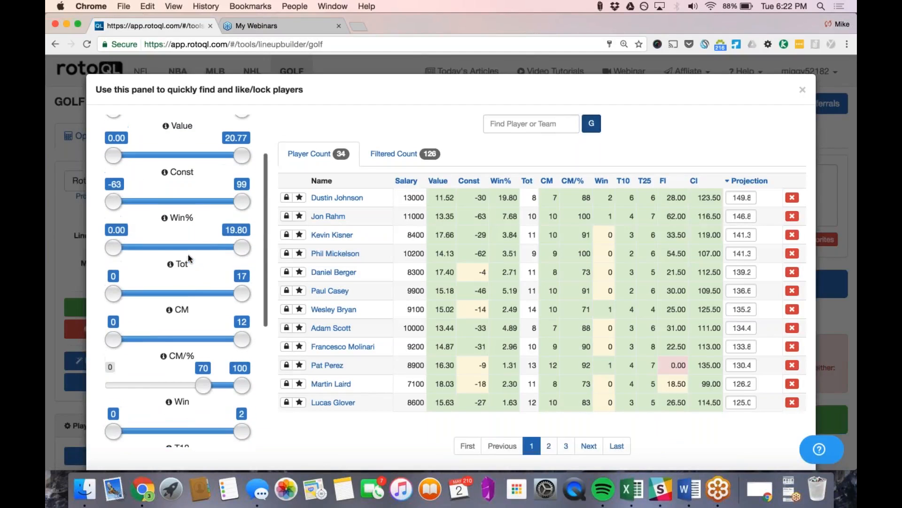
scroll(188, 266, "up", 2)
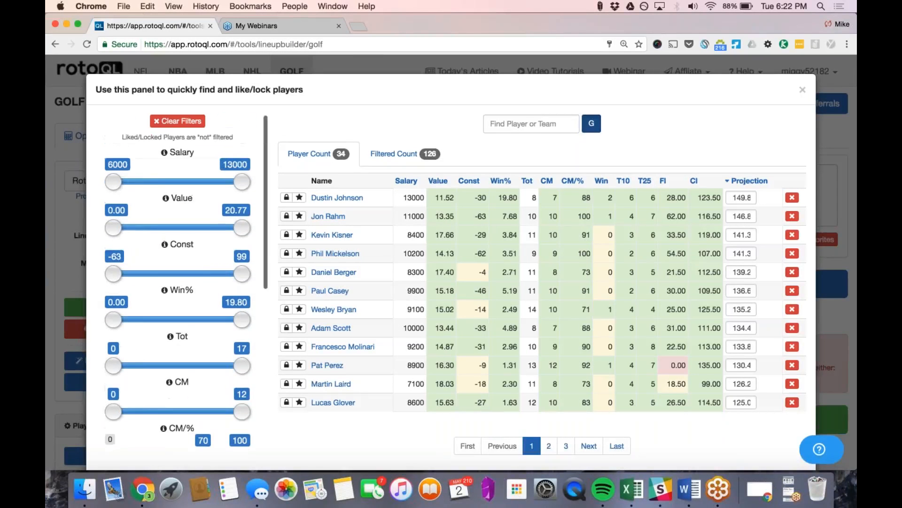
left_click_drag(114, 322, 129, 325)
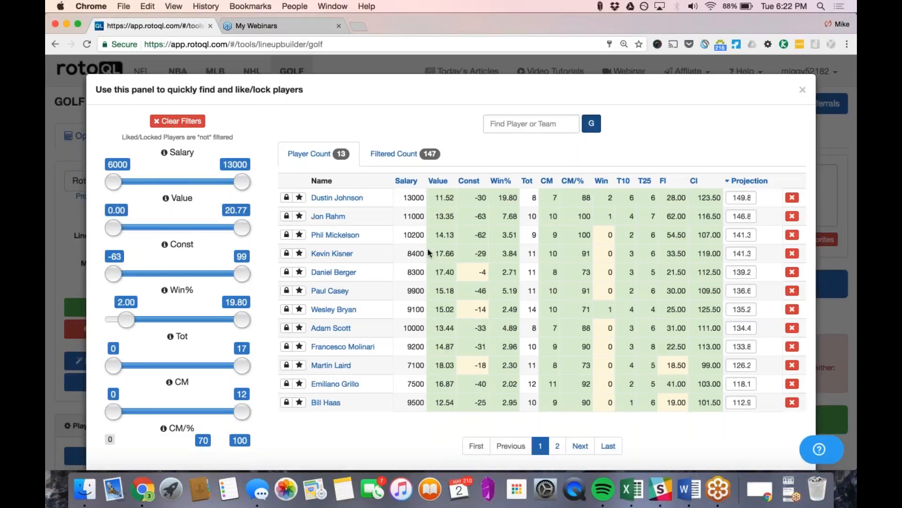
Mark Dustin Johnson and Jon Rahm as favorites in the filtered player list
scroll(371, 295, "down", 1)
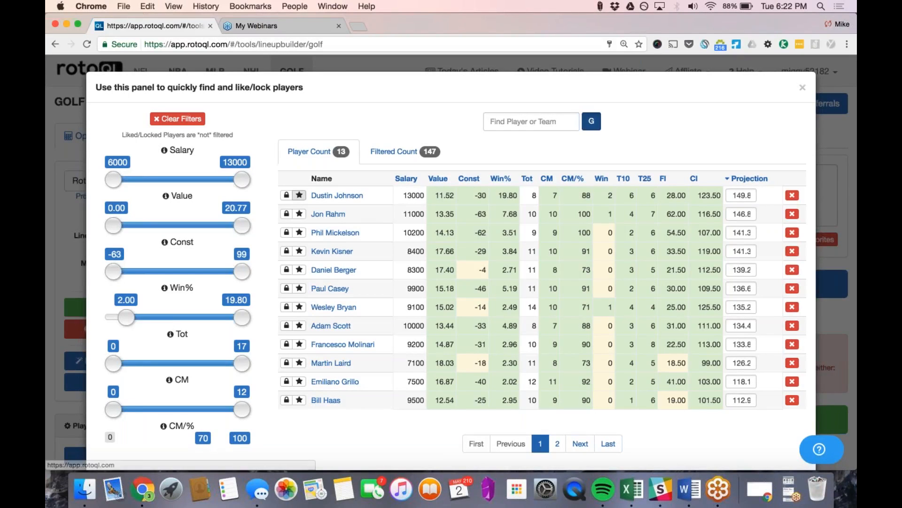
left_click(300, 196)
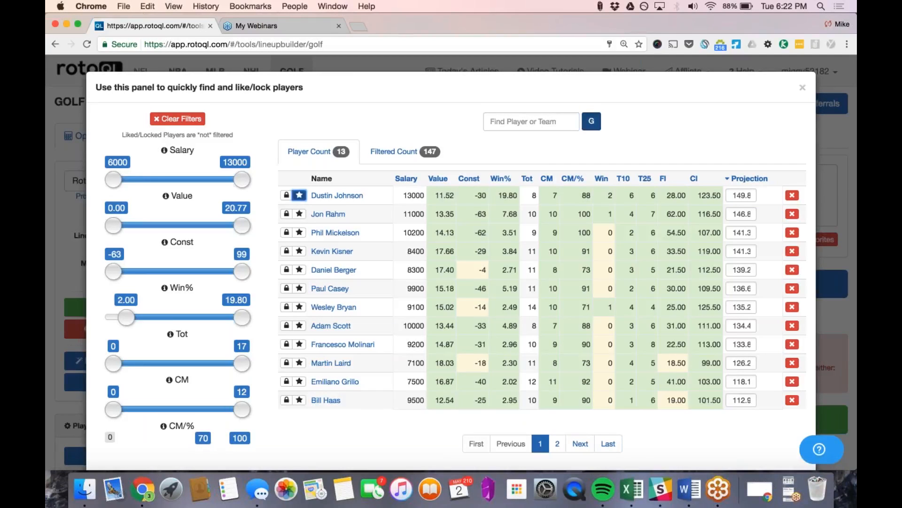
left_click(300, 214)
Sort the players by highest salary and favorite Phil Mickelson, Adam Scott, Paul Casey and Patrick Reed
left_click(407, 178)
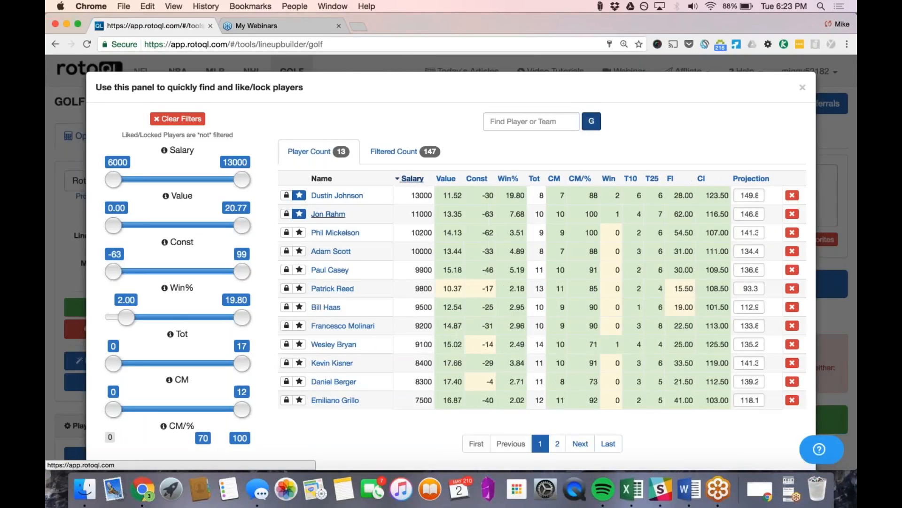
left_click(299, 233)
left_click(299, 251)
left_click(299, 270)
left_click(299, 288)
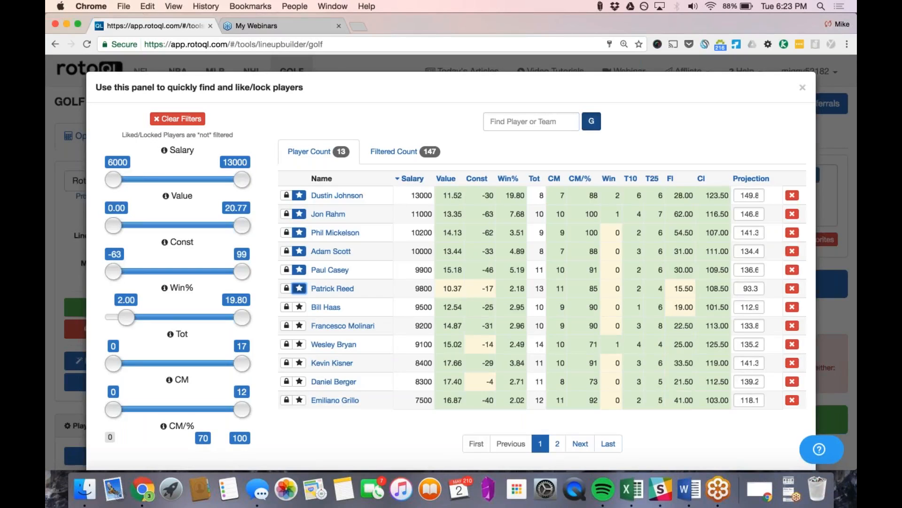
Favorite Martin Laird on the second page of players, plus Bill Haas and Kevin Kisner on the first page
left_click(557, 443)
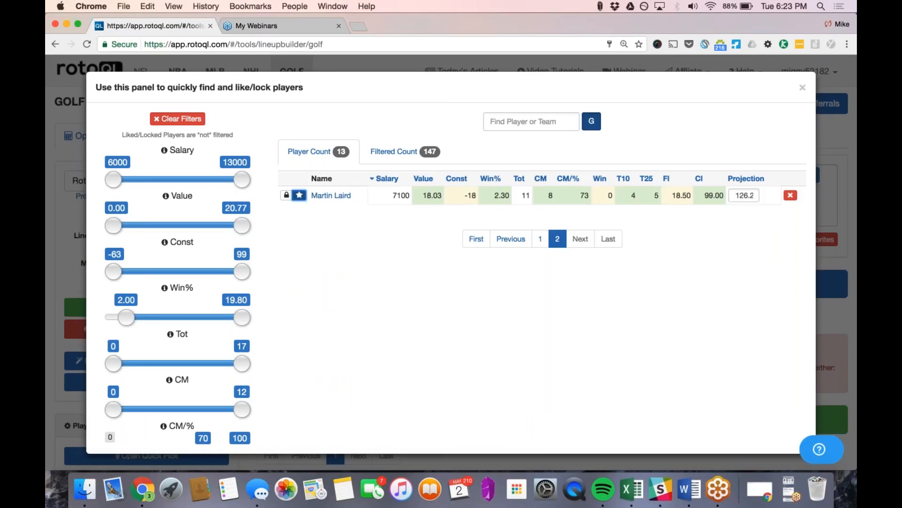
left_click(540, 239)
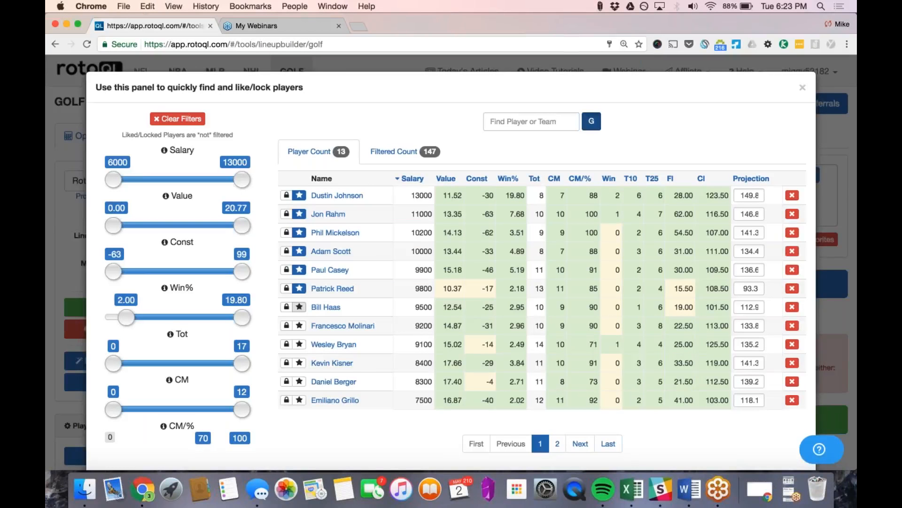
left_click(299, 306)
left_click(299, 362)
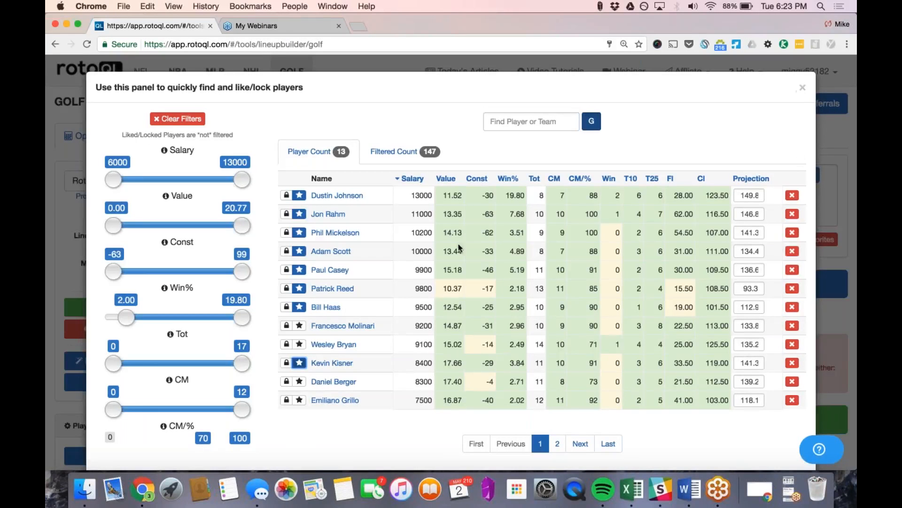
Sort the filtered players by Const in ascending order and review both pages of the list
left_click(476, 180)
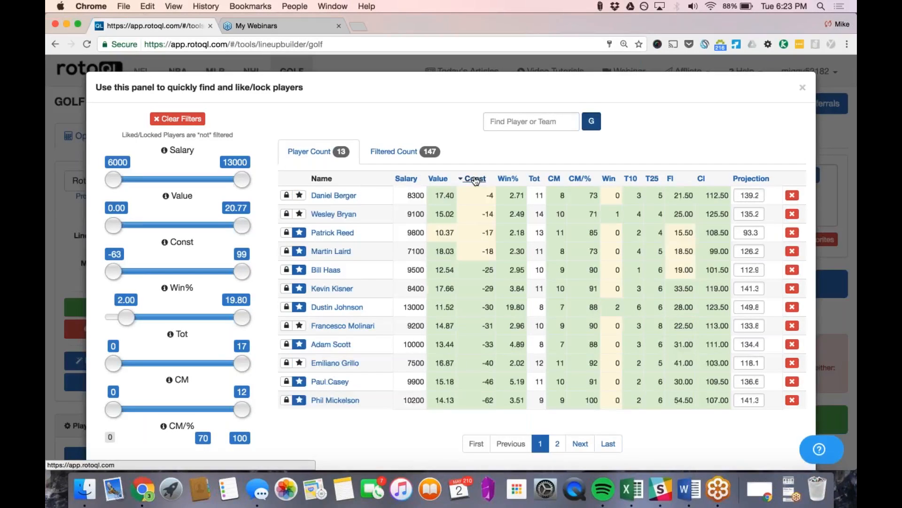
left_click(475, 179)
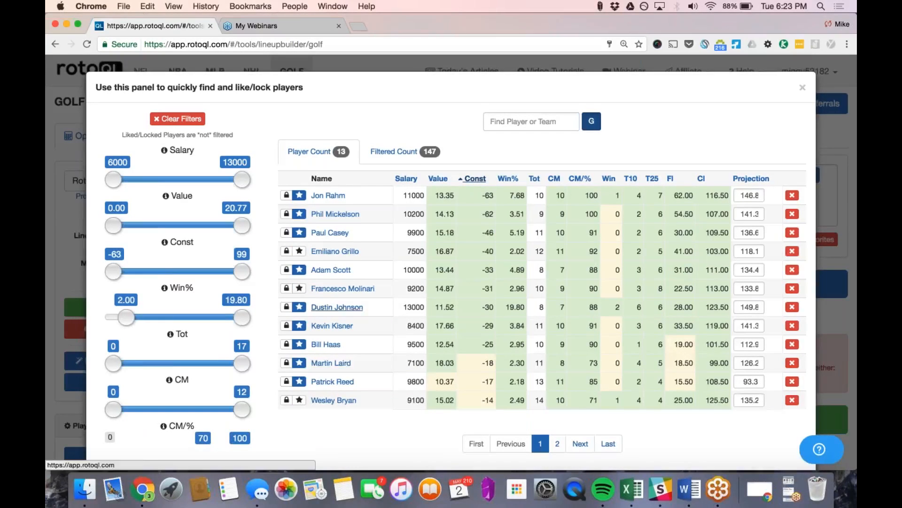
scroll(301, 290, "down", 1)
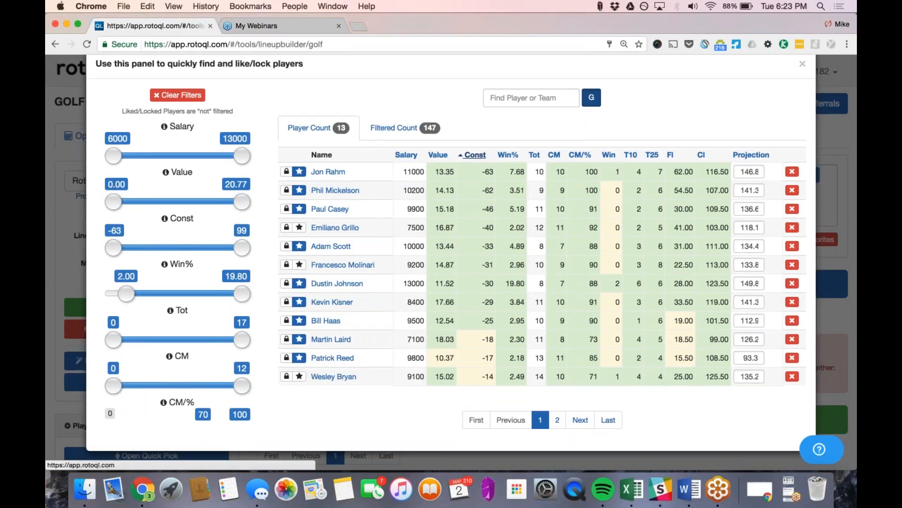
left_click(557, 419)
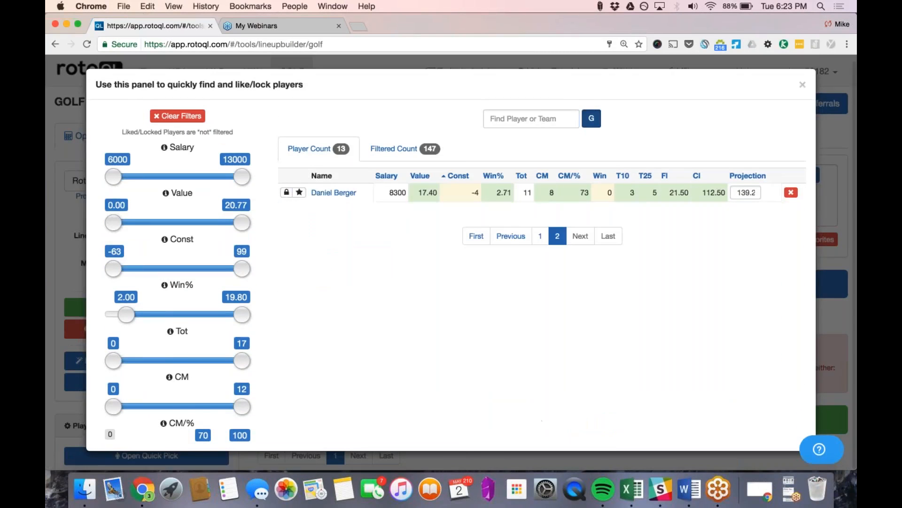
left_click(540, 236)
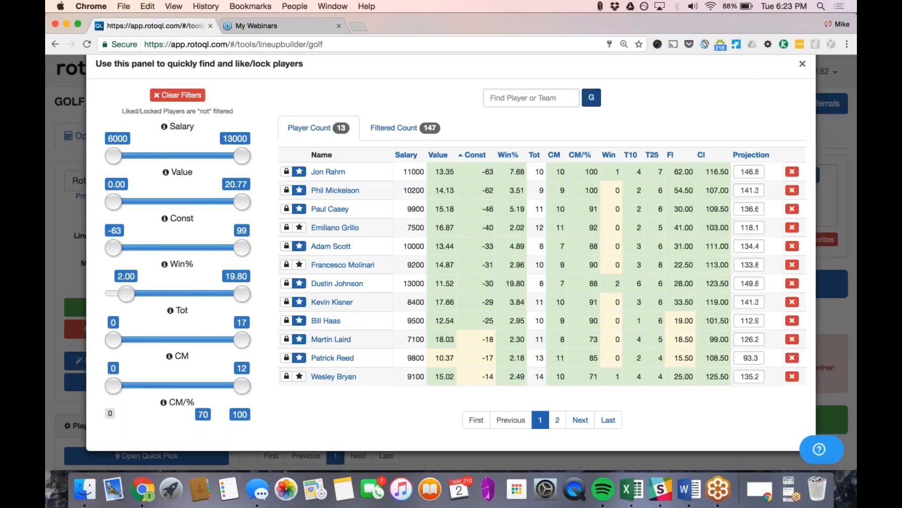
Close the quick picks panel and look over the generated optimized lineups
left_click(803, 64)
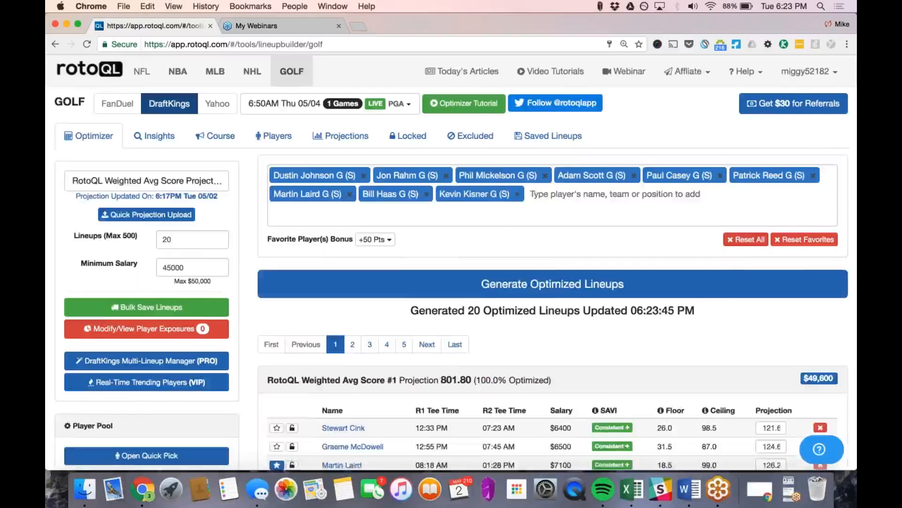
scroll(283, 235, "down", 5)
scroll(284, 235, "up", 3)
scroll(152, 375, "up", 1)
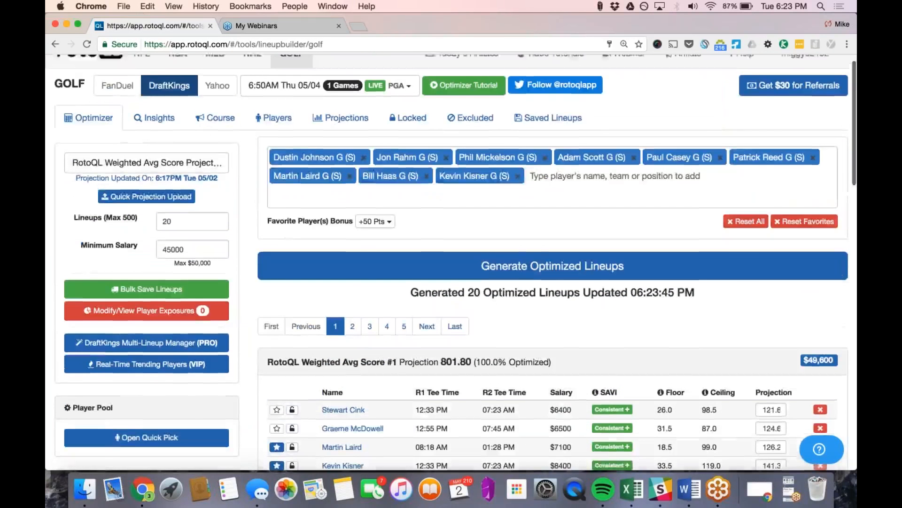
Check the real-time trending players for this slate, then close that view
left_click(151, 371)
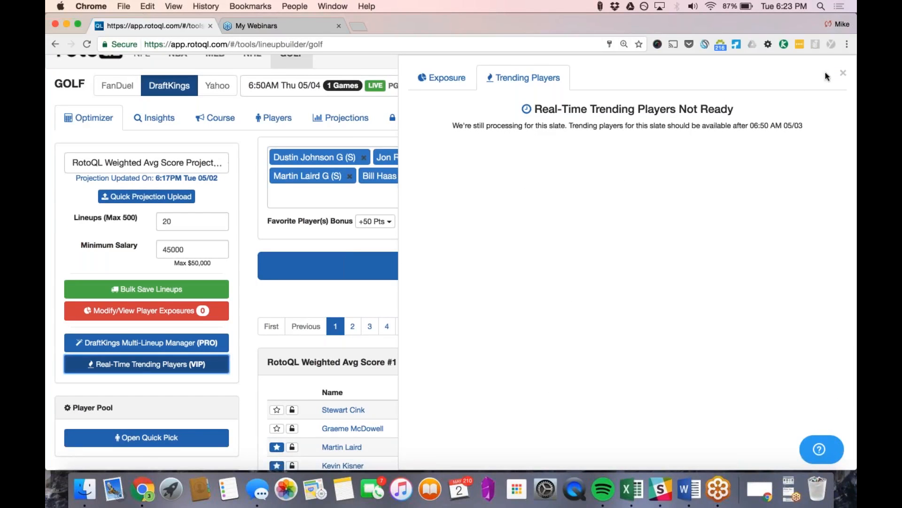
left_click(847, 61)
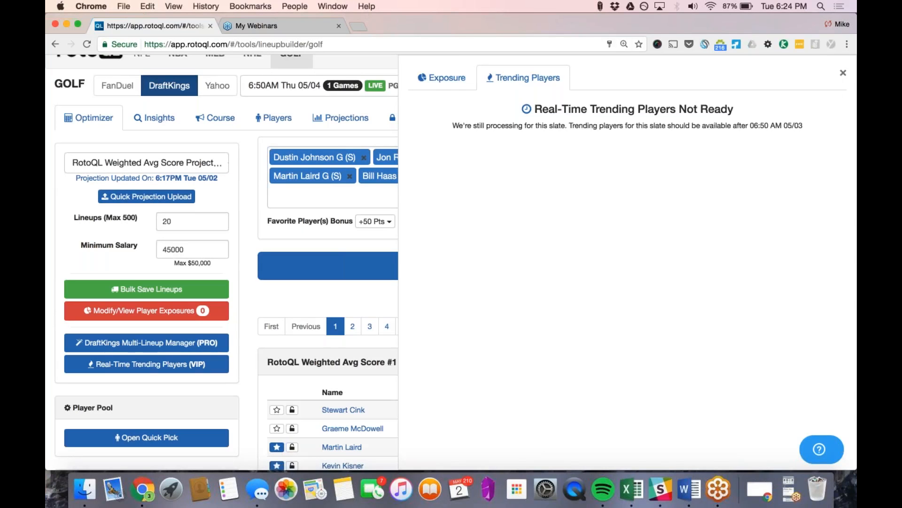
left_click(843, 73)
Favorite Wesley Bryan in the Recent Form insights and review the updated lineups in the optimizer
left_click(153, 118)
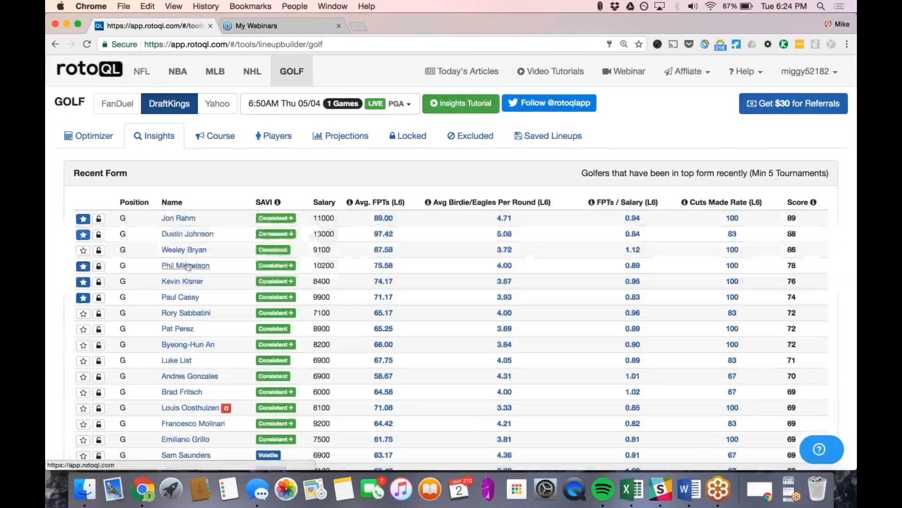
mouse_move(268, 262)
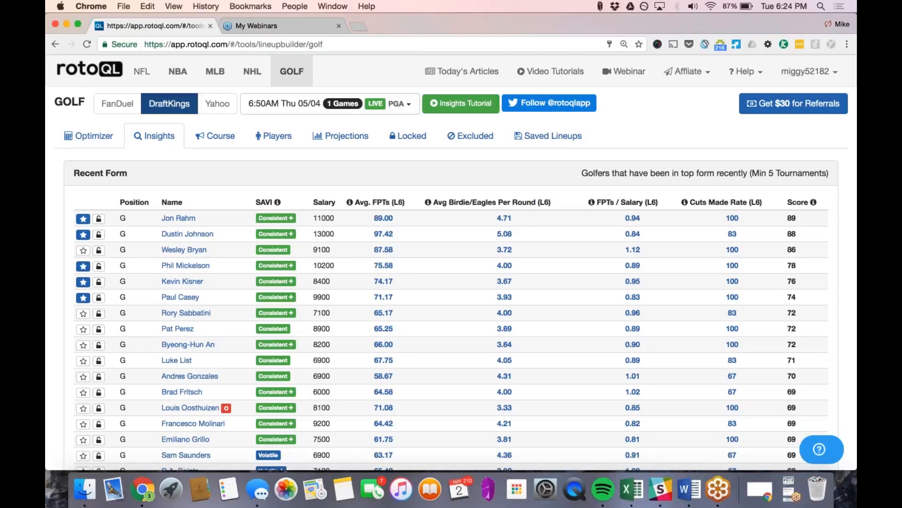
left_click(84, 250)
left_click(75, 136)
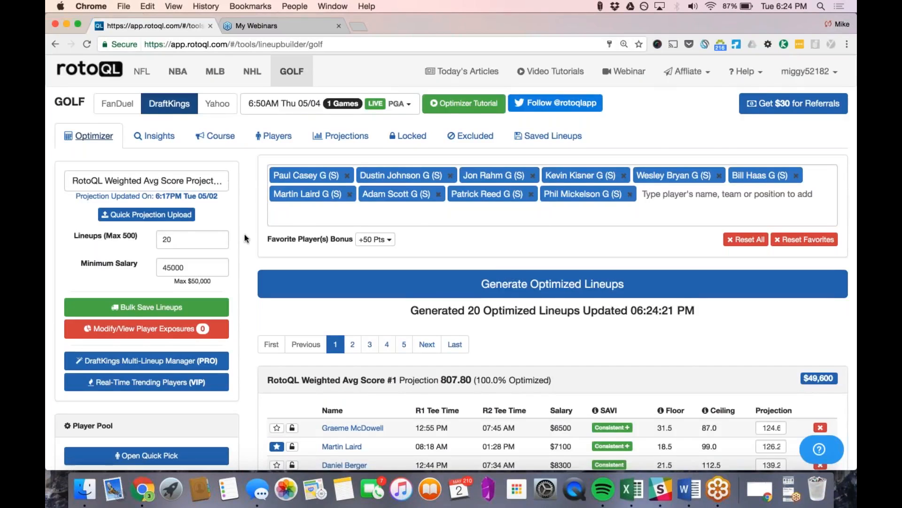
scroll(251, 262, "down", 5)
scroll(251, 262, "up", 5)
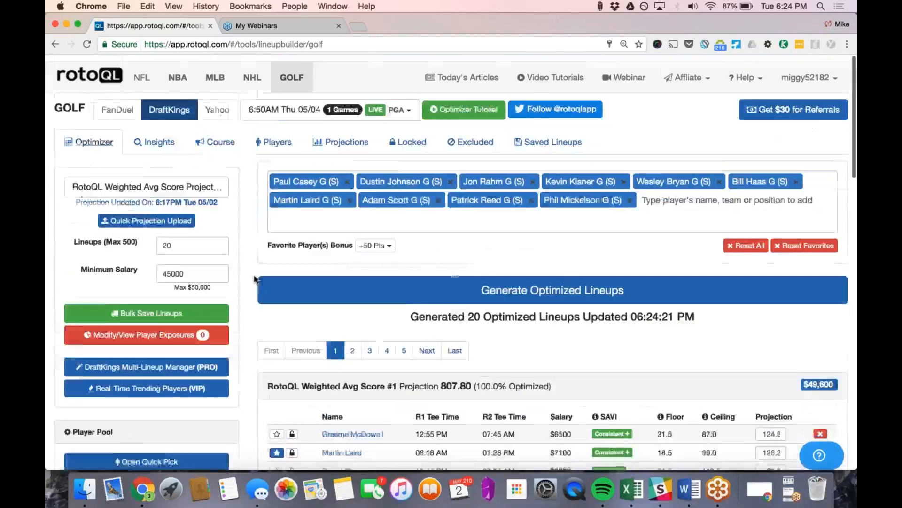
Examine the Round 1 tee times on the Course page to see when the favorited golfers start
left_click(235, 136)
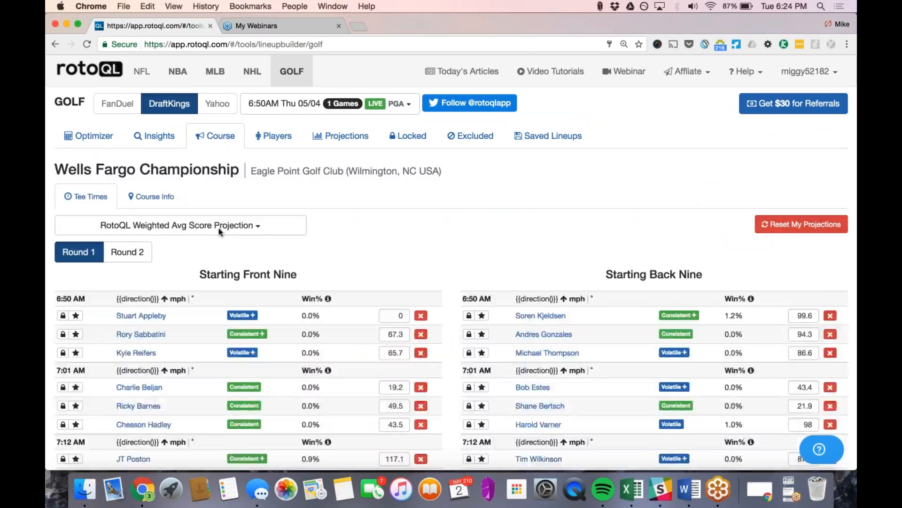
scroll(213, 258, "down", 3)
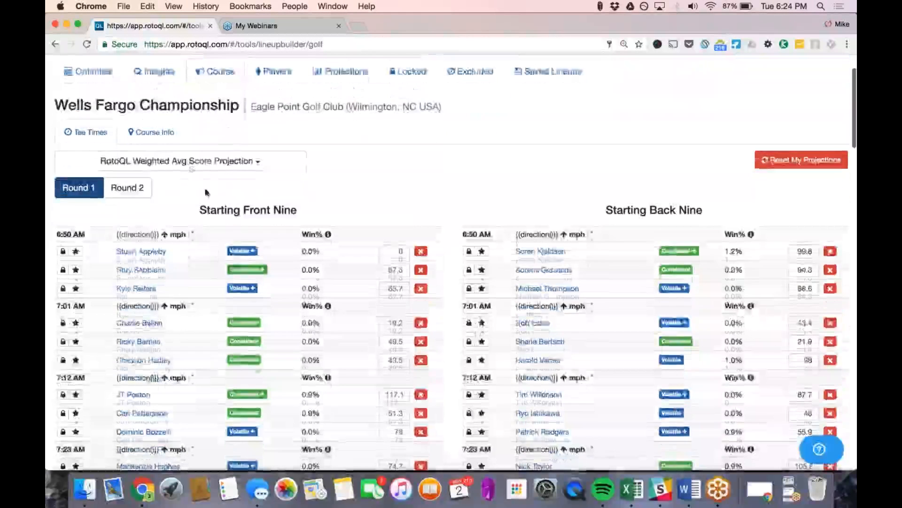
scroll(134, 281, "down", 5)
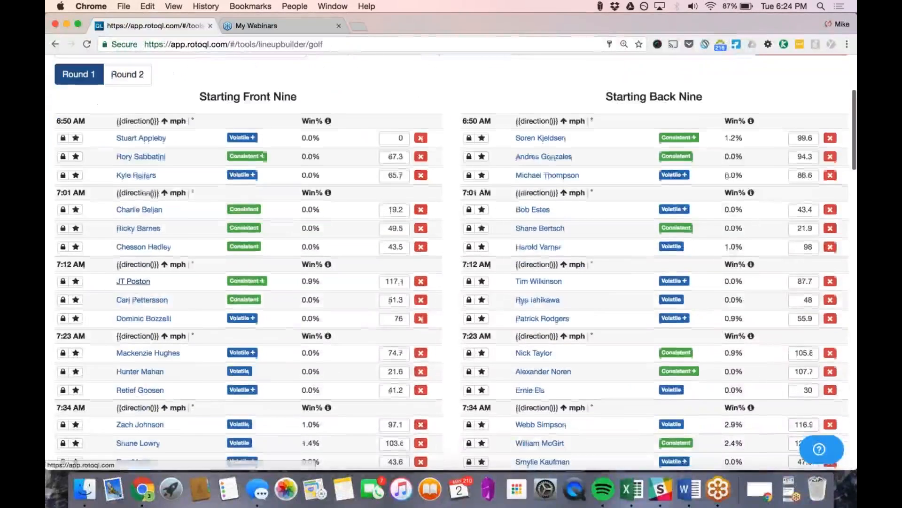
scroll(134, 281, "down", 8)
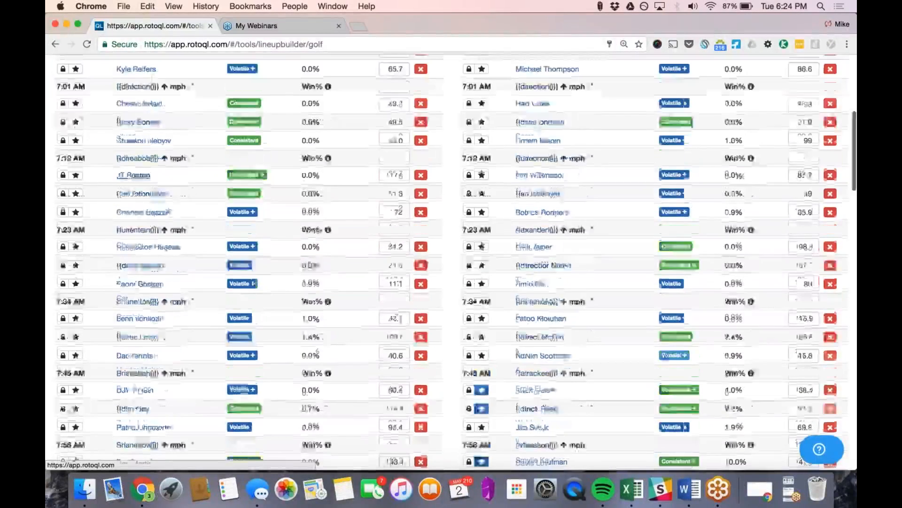
scroll(134, 281, "down", 15)
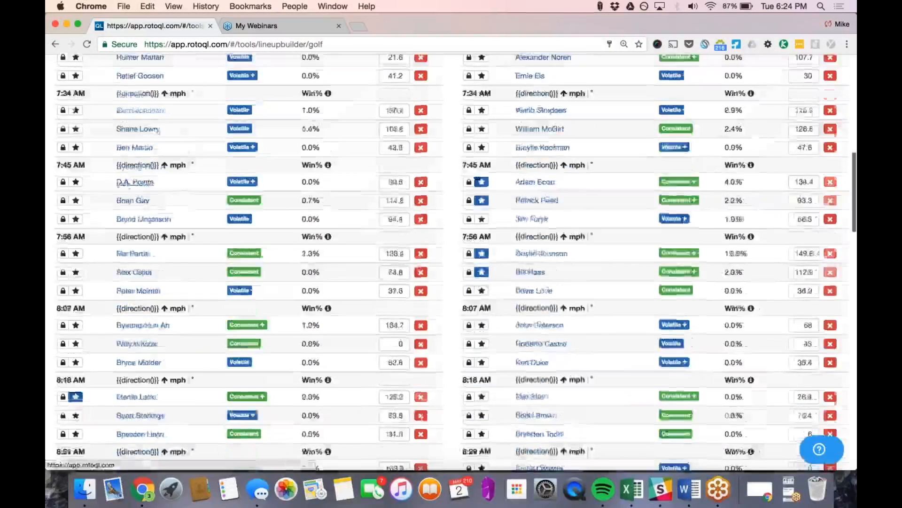
scroll(136, 281, "down", 20)
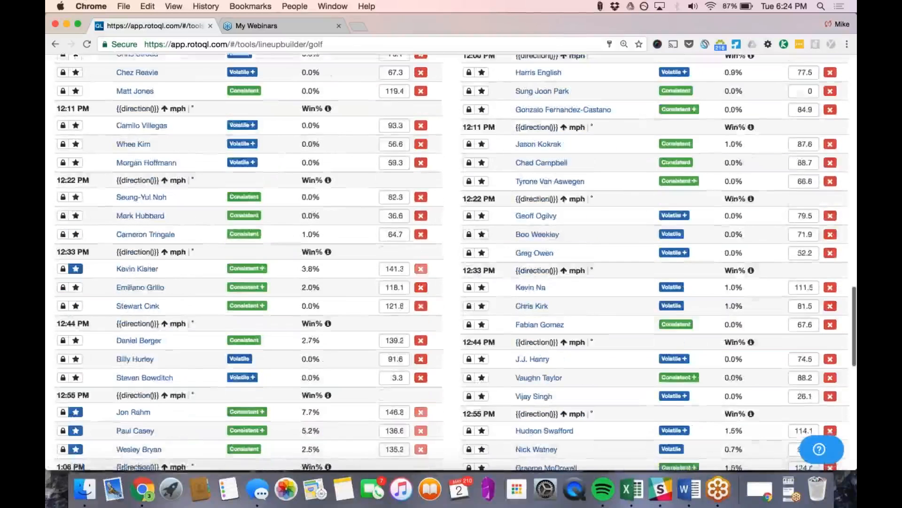
scroll(140, 281, "down", 20)
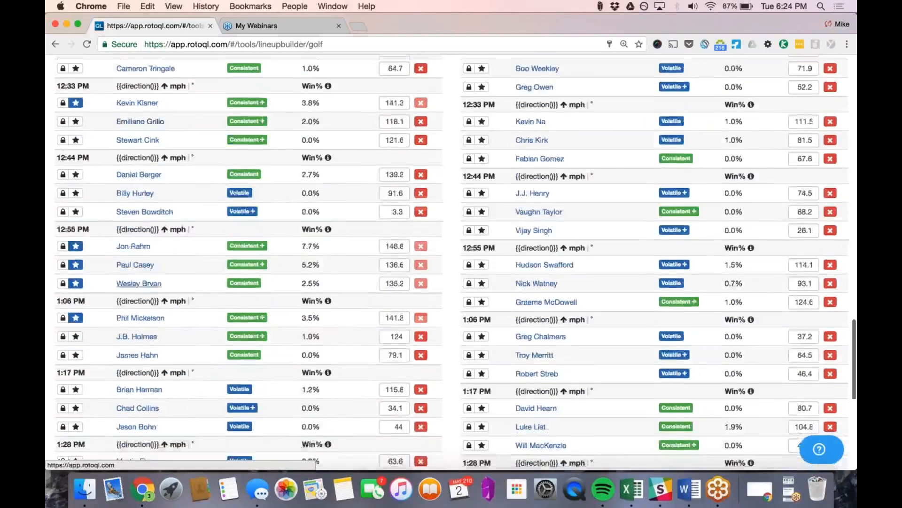
scroll(127, 288, "up", 20)
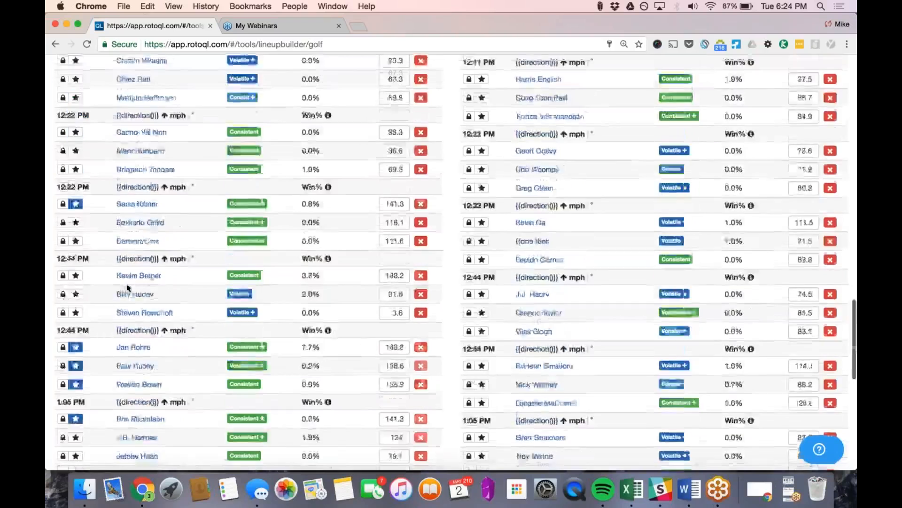
Compare the morning and afternoon Round 1 tee times of the favorited golfers across both starting nines
scroll(127, 287, "down", 10)
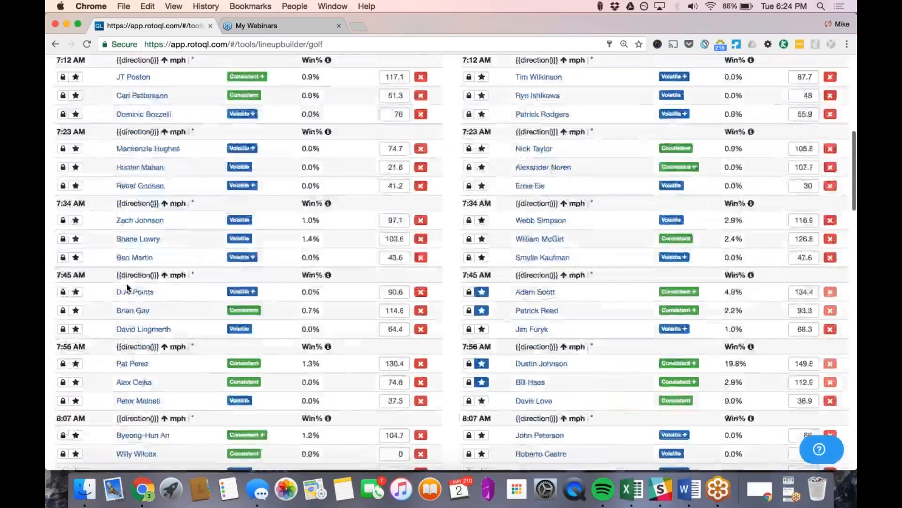
scroll(127, 287, "up", 10)
scroll(128, 288, "down", 15)
scroll(126, 283, "down", 20)
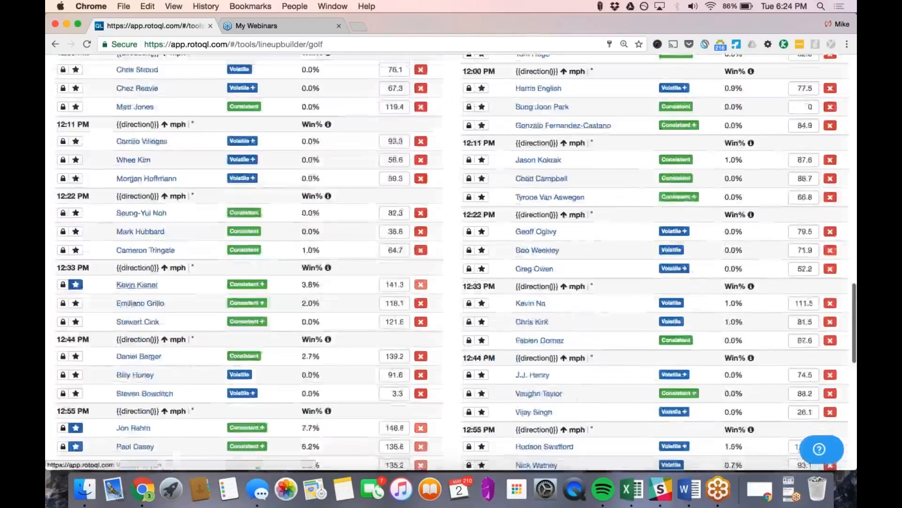
scroll(126, 283, "up", 20)
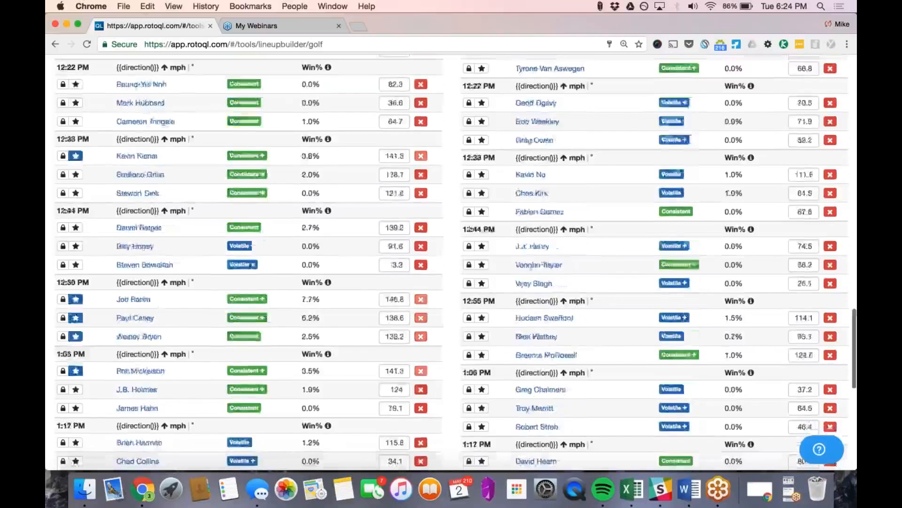
scroll(599, 297, "up", 10)
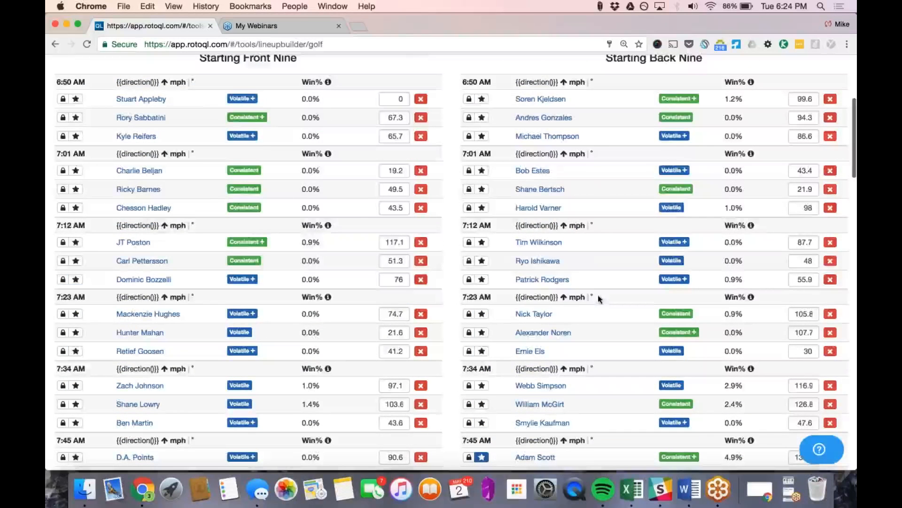
scroll(760, 229, "up", 5)
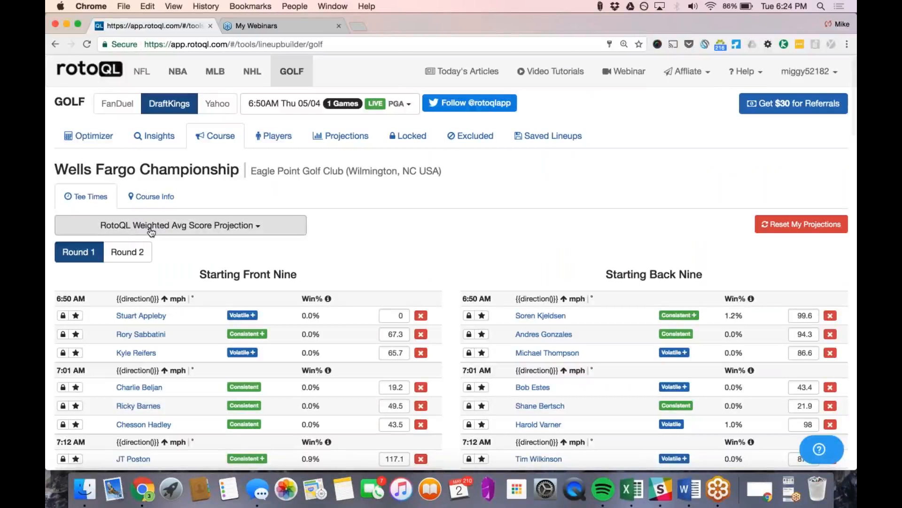
Examine the Eagle Point Golf Club course info, including yardage, par and the number of par 3s, 4s and 5s
left_click(151, 196)
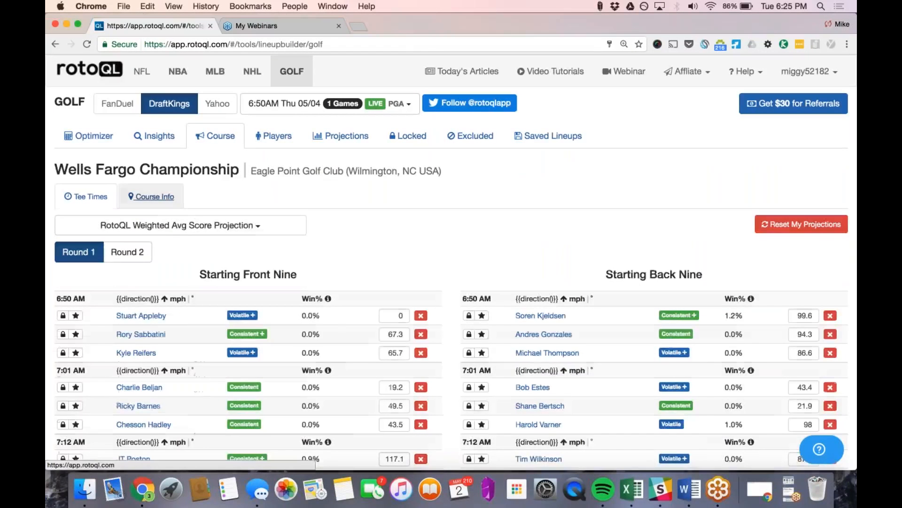
scroll(155, 193, "down", 2)
scroll(451, 263, "down", 2)
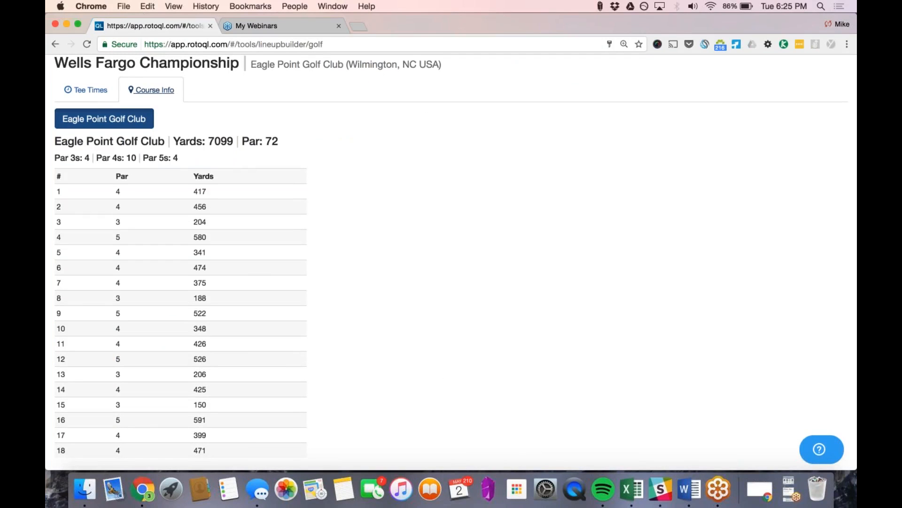
left_click_drag(179, 158, 142, 159)
left_click(141, 159)
scroll(131, 156, "up", 4)
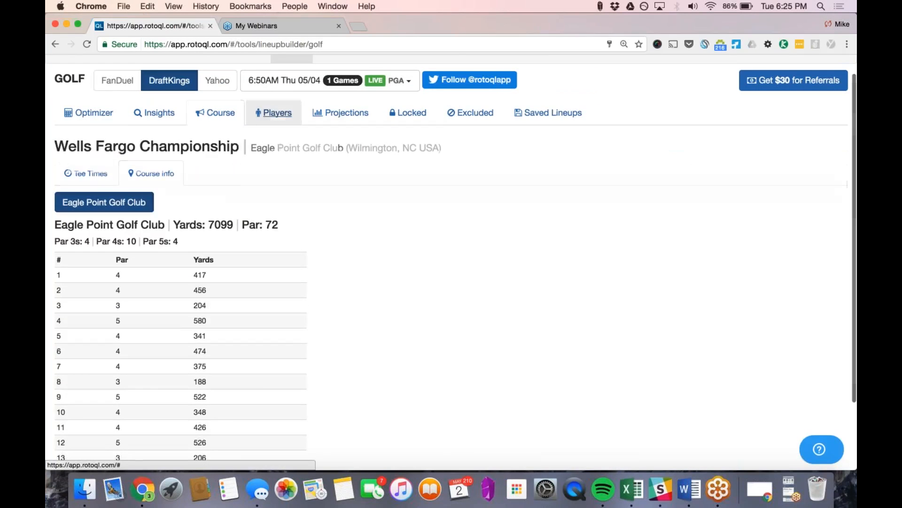
Open the player statistics and look over the finish percentages, round averages, scoring and projections
left_click(274, 113)
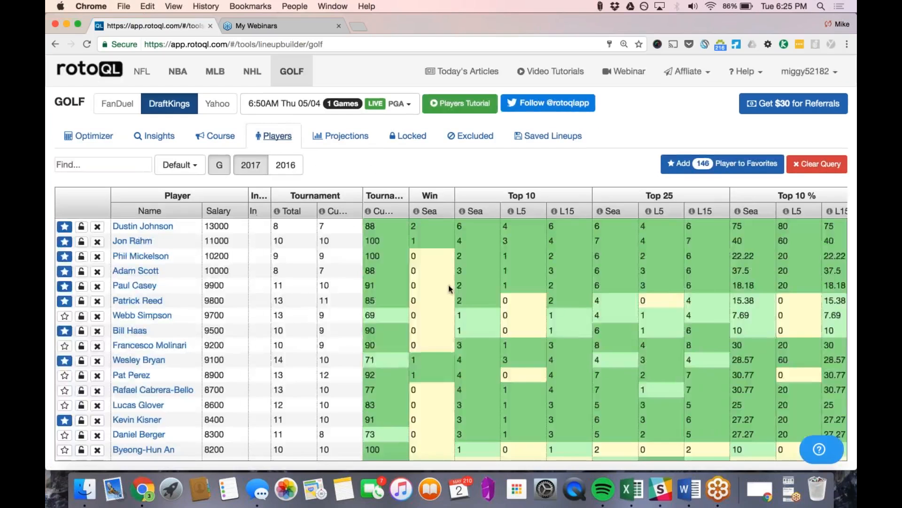
scroll(451, 288, "right", 10)
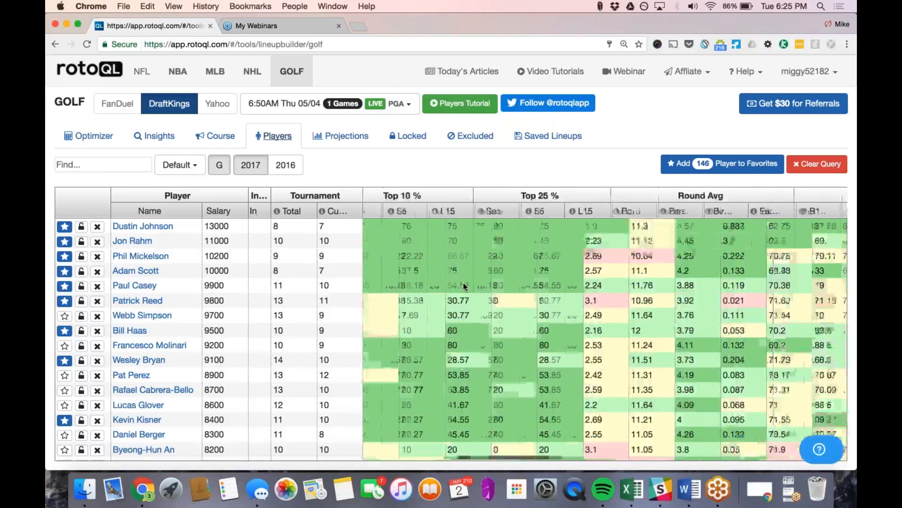
scroll(463, 285, "right", 10)
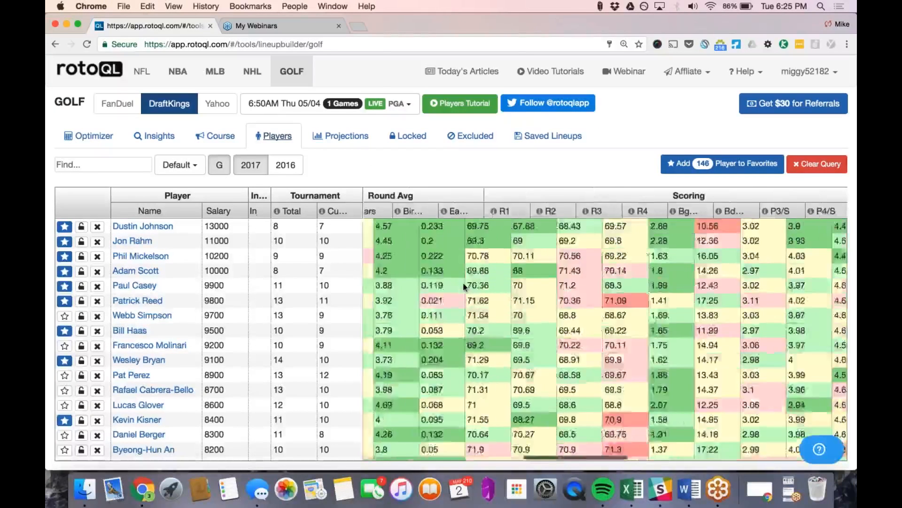
scroll(463, 285, "right", 10)
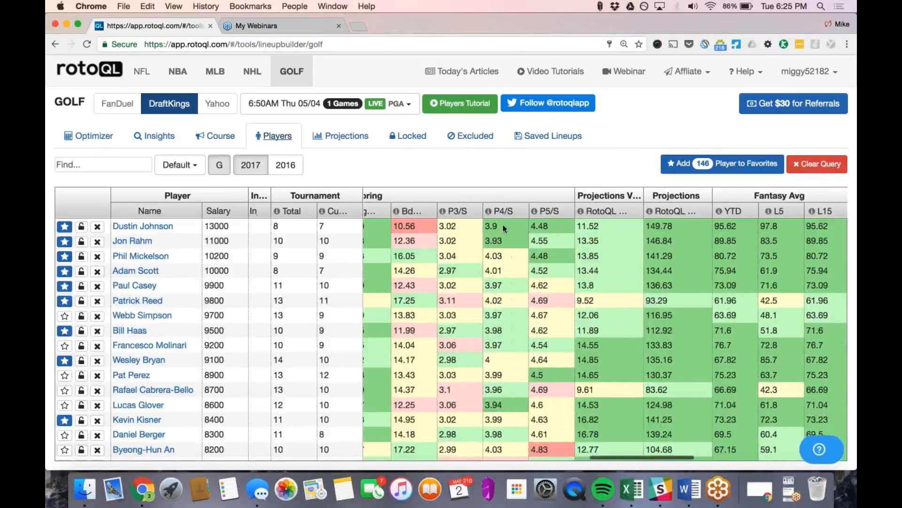
left_click(508, 211)
left_click(506, 211)
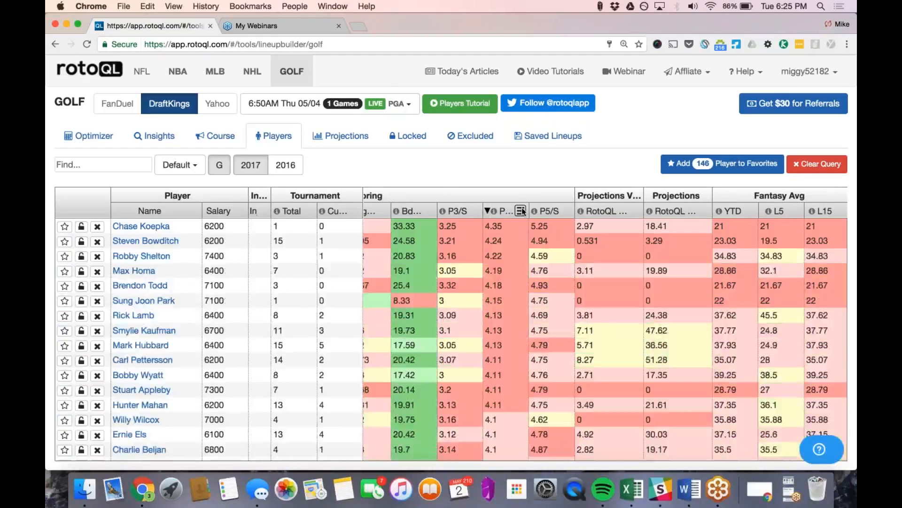
left_click(502, 211)
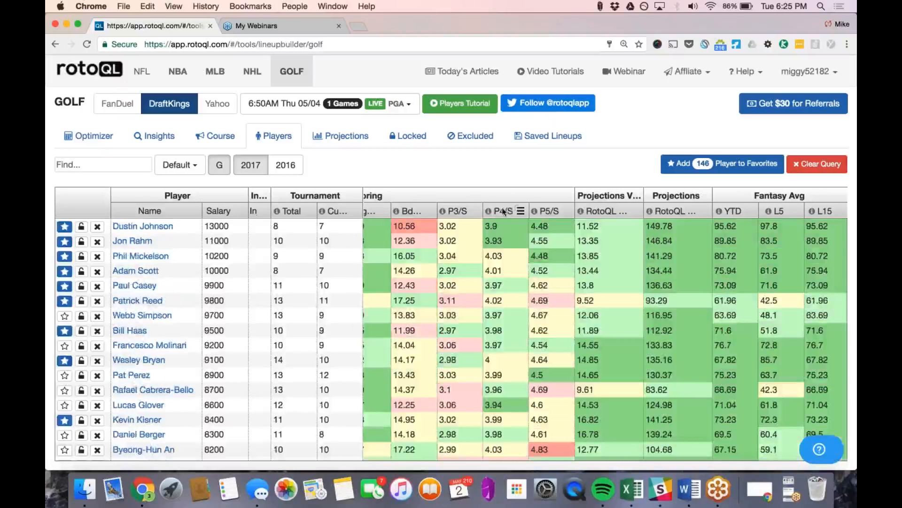
Filter the players to those with a par 4 scoring average (P4/S) less than 4.01
left_click(520, 211)
left_click(529, 226)
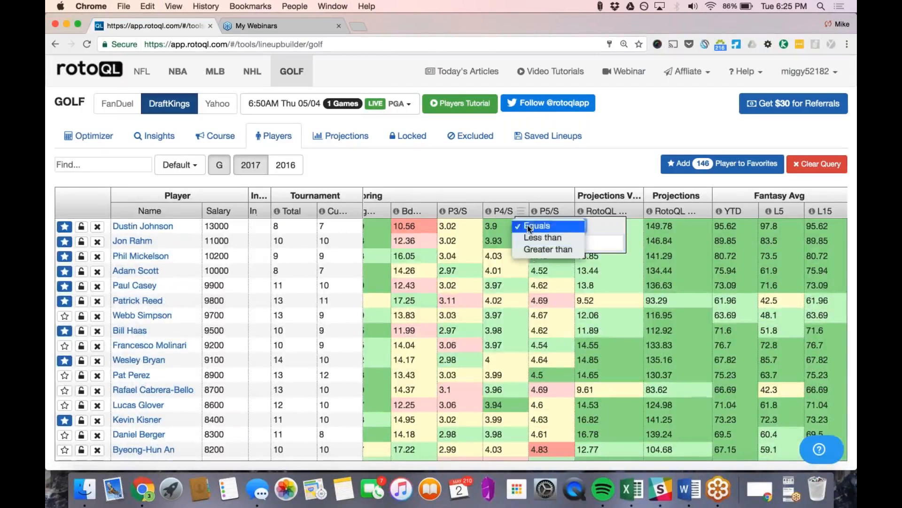
left_click(530, 250)
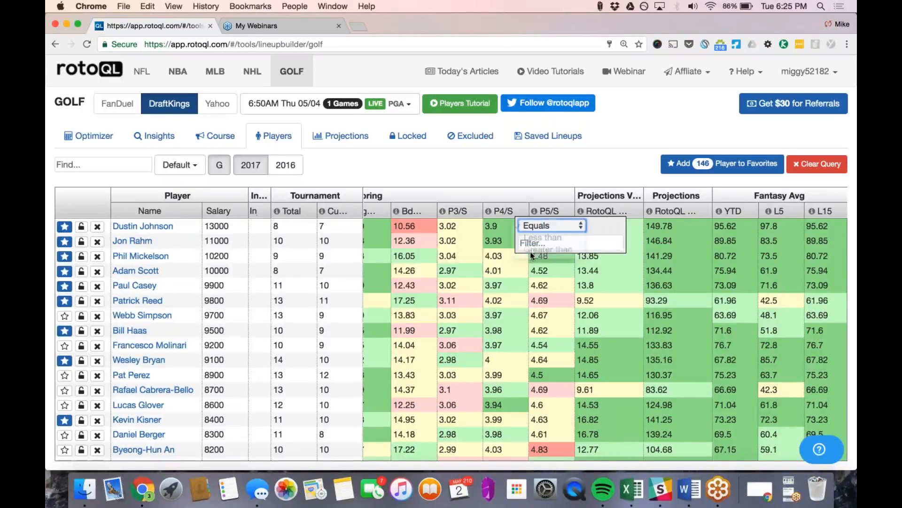
scroll(493, 305, "down", 5)
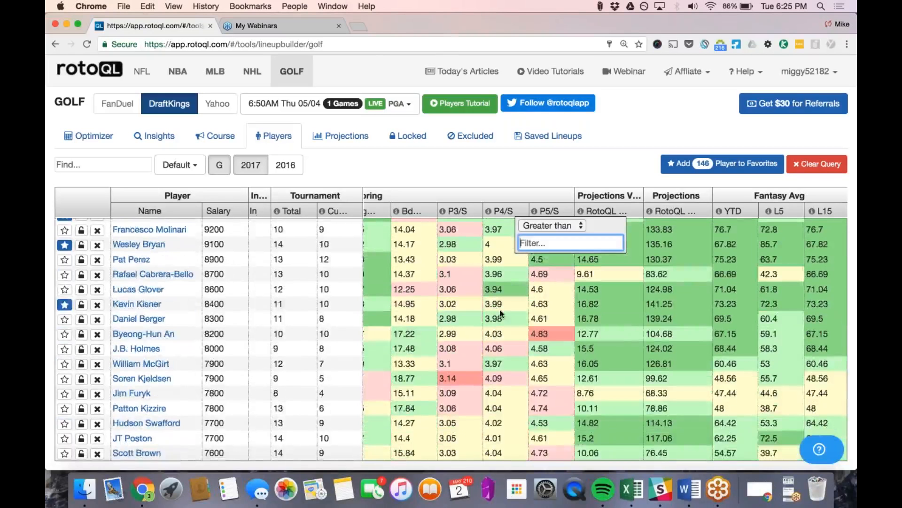
scroll(500, 312, "up", 1)
scroll(501, 313, "down", 2)
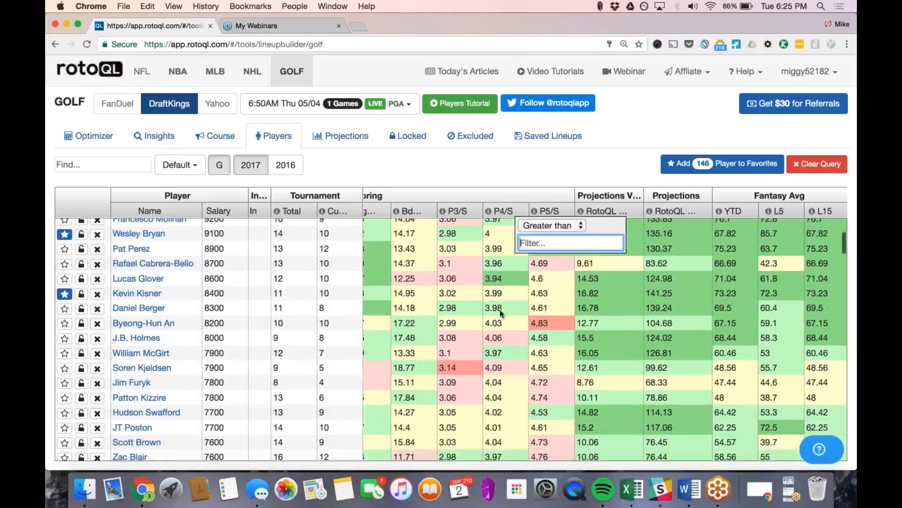
left_click(527, 226)
key("Up")
key("Return")
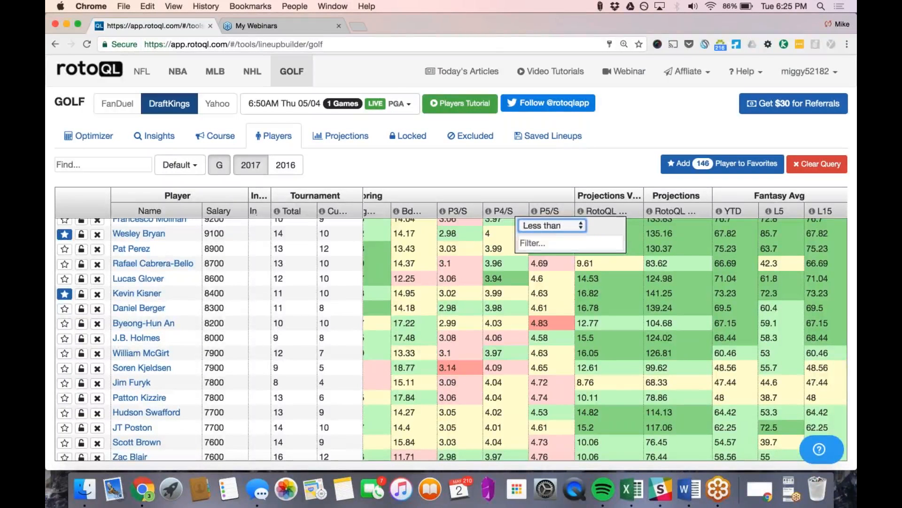
left_click(571, 243)
type("4.01")
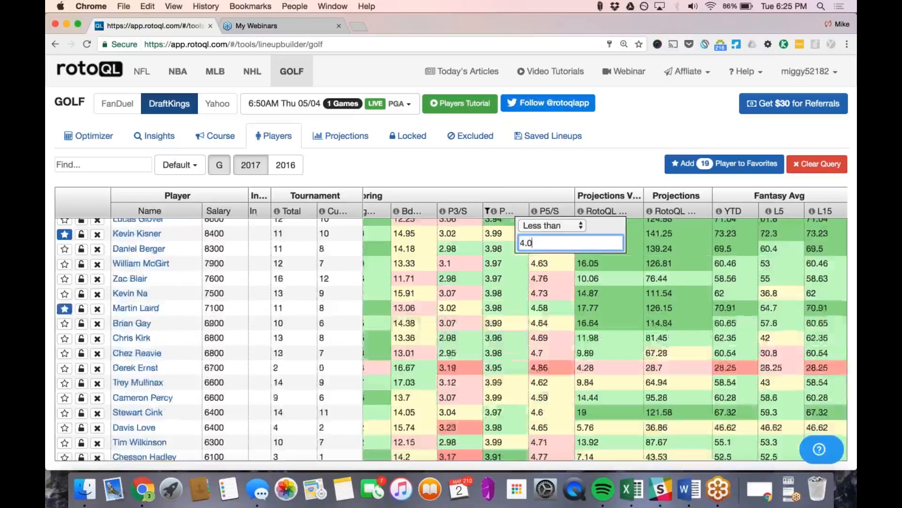
left_click(532, 280)
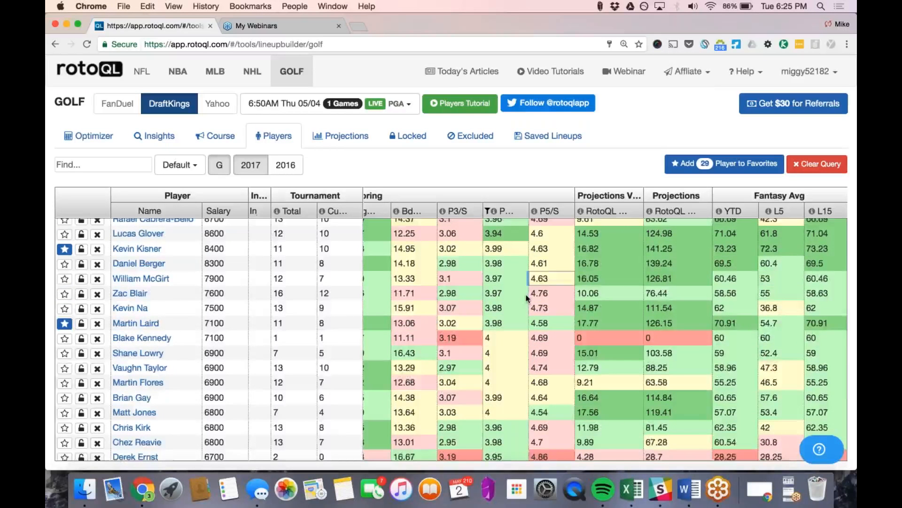
Narrow the filtered players to those with a tournament cuts-made percentage greater than 65
scroll(529, 303, "up", 5)
scroll(536, 294, "left", 2)
scroll(541, 288, "left", 5)
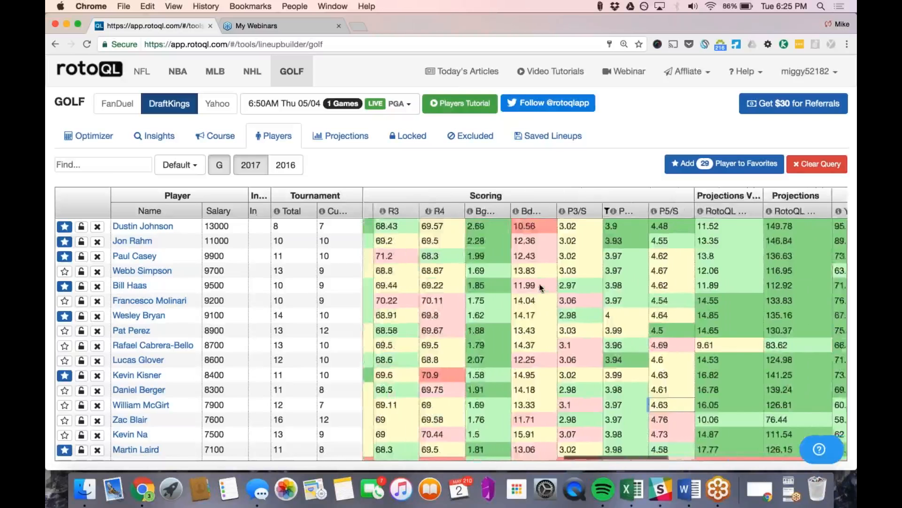
scroll(540, 287, "left", 5)
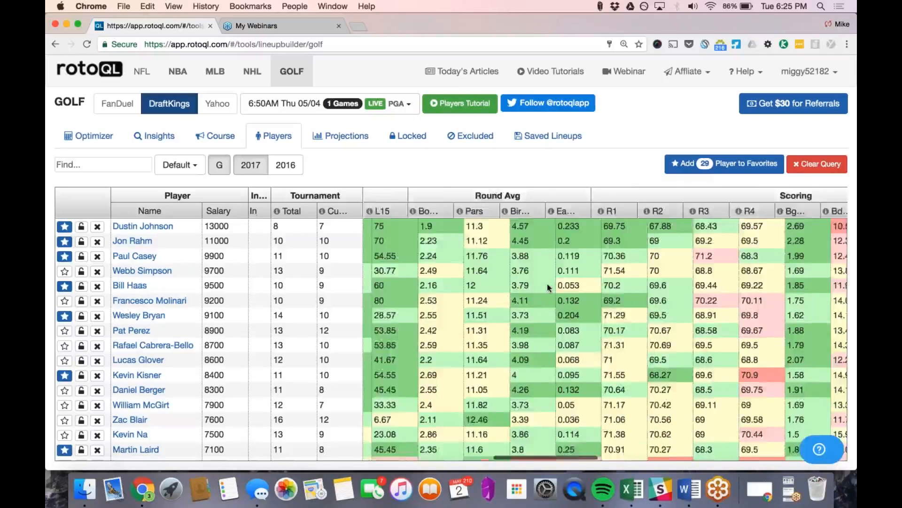
scroll(549, 287, "left", 6)
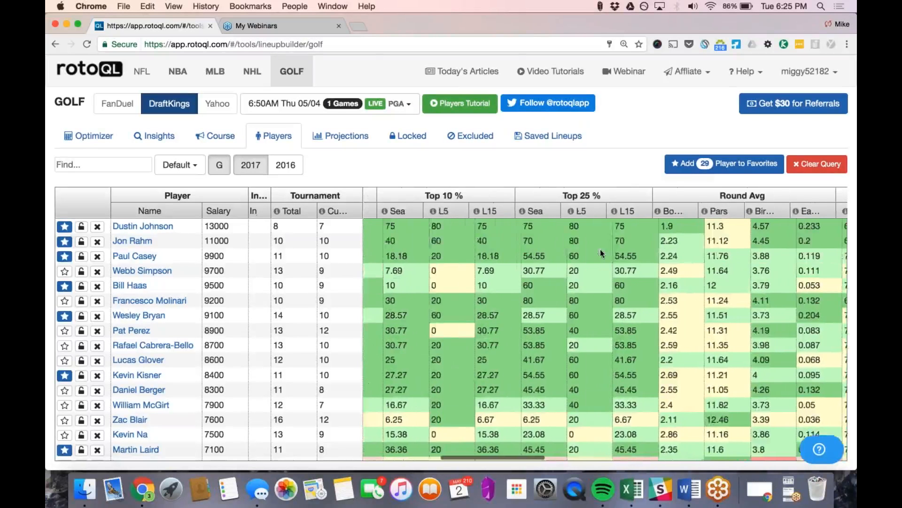
scroll(600, 253, "left", 2)
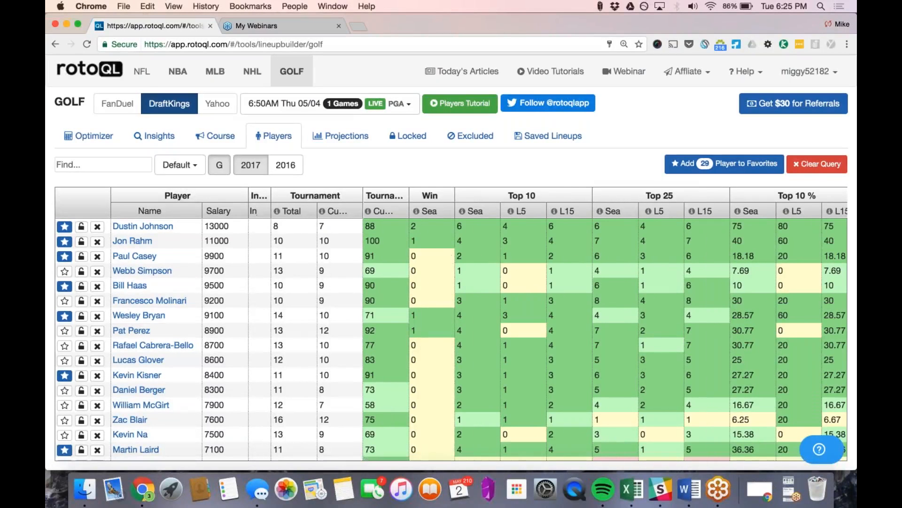
left_click(401, 211)
left_click(433, 226)
left_click(430, 250)
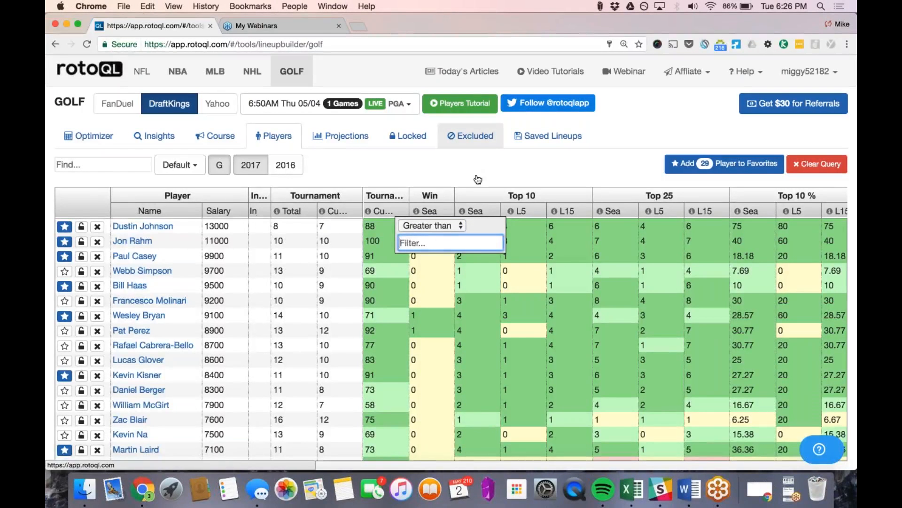
type("65")
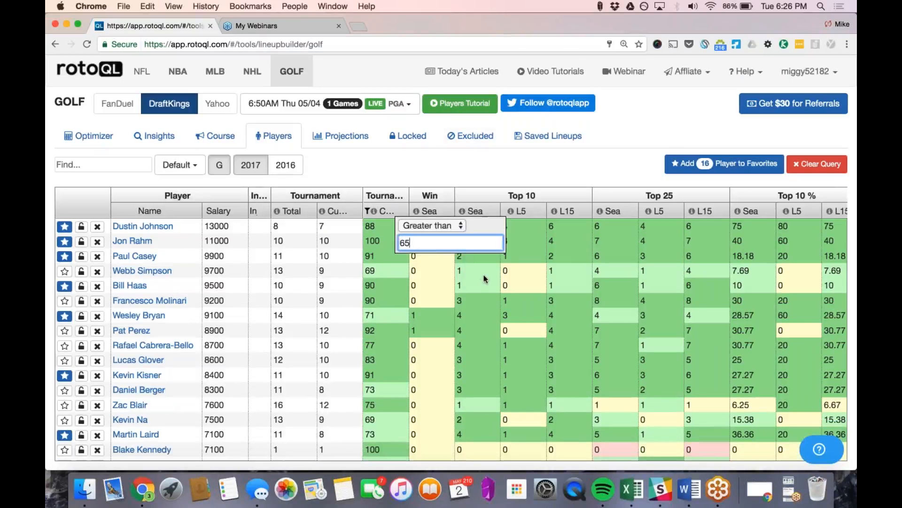
left_click(485, 276)
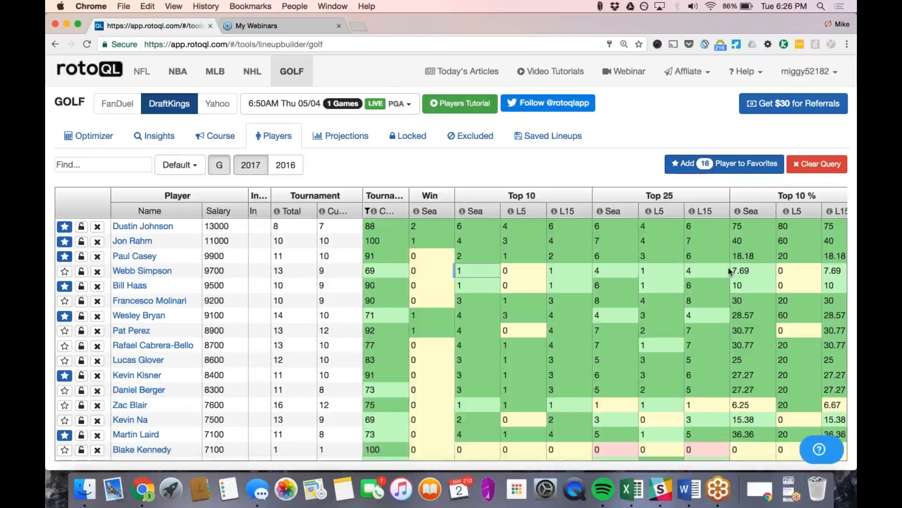
Sort the filtered players by average birdies per round from highest to lowest and review the list
scroll(726, 282, "right", 10)
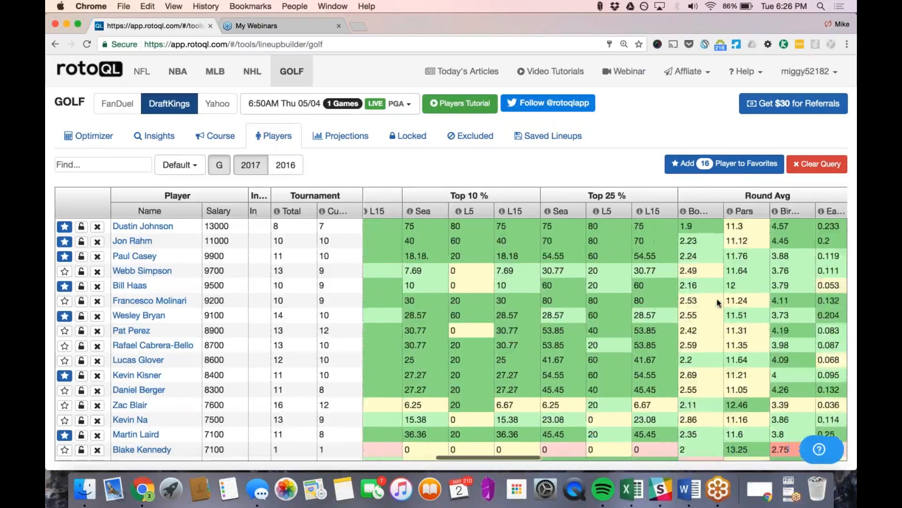
scroll(718, 303, "right", 6)
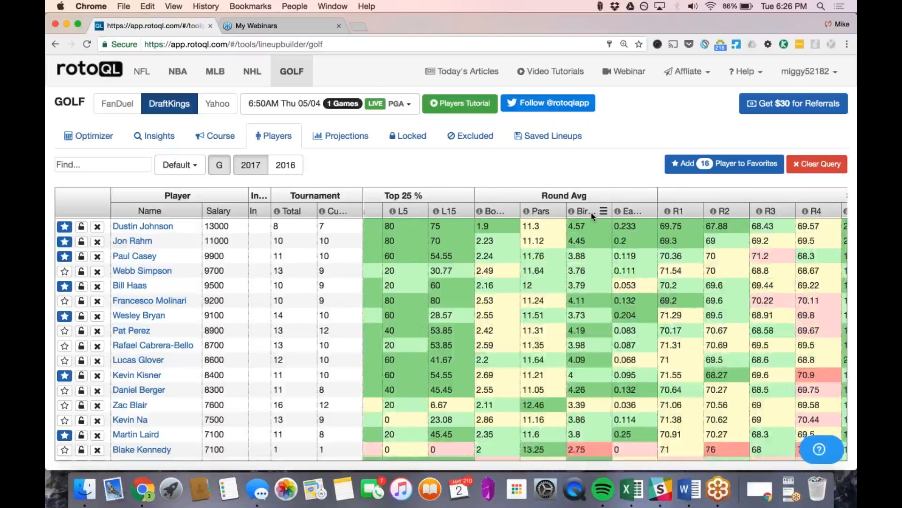
left_click(591, 212)
left_click(591, 212)
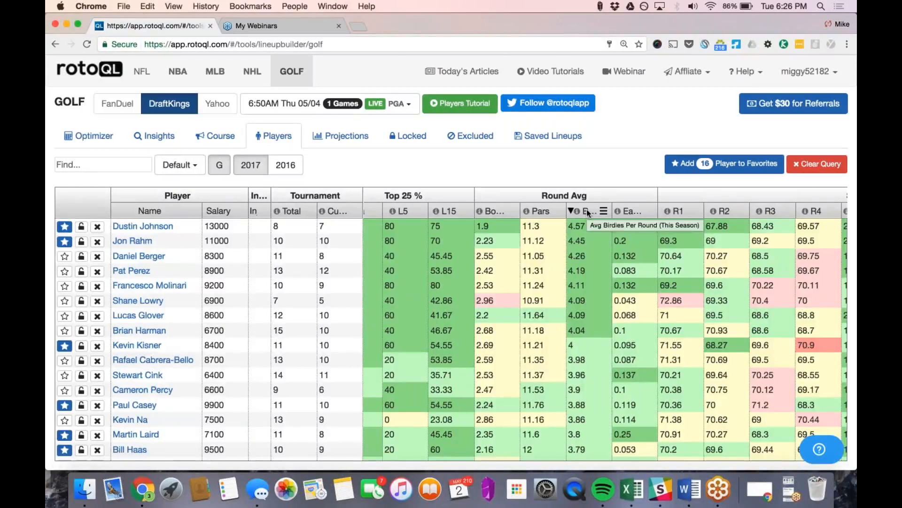
scroll(608, 251, "down", 5)
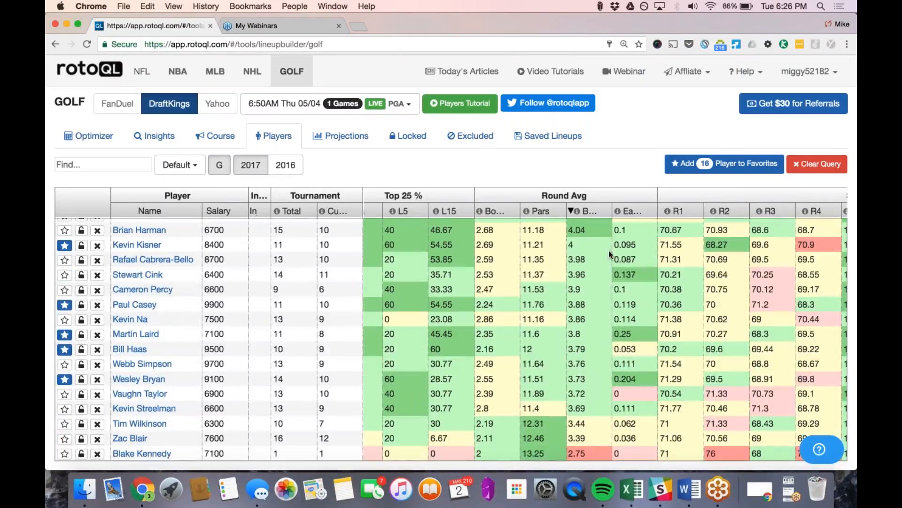
Filter the players to those averaging greater than 3.5 birdies per round this season
left_click(604, 211)
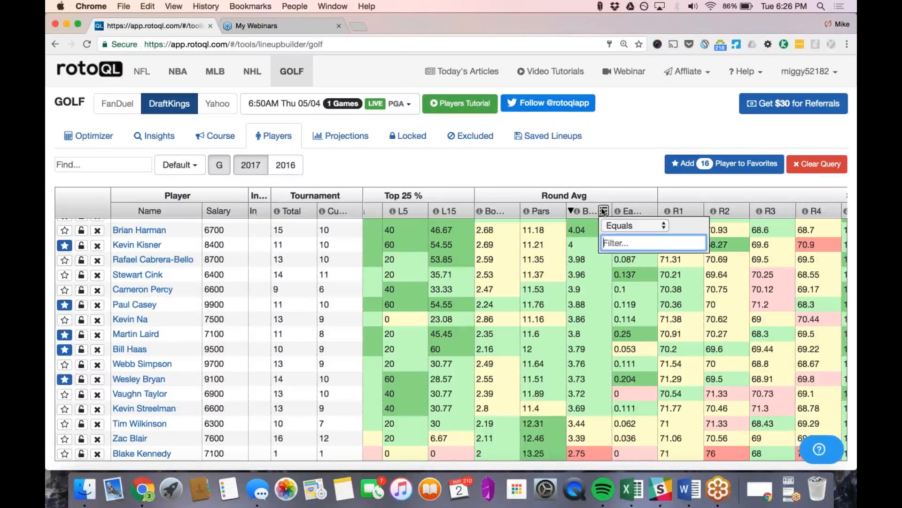
left_click(632, 225)
left_click(640, 248)
left_click(639, 245)
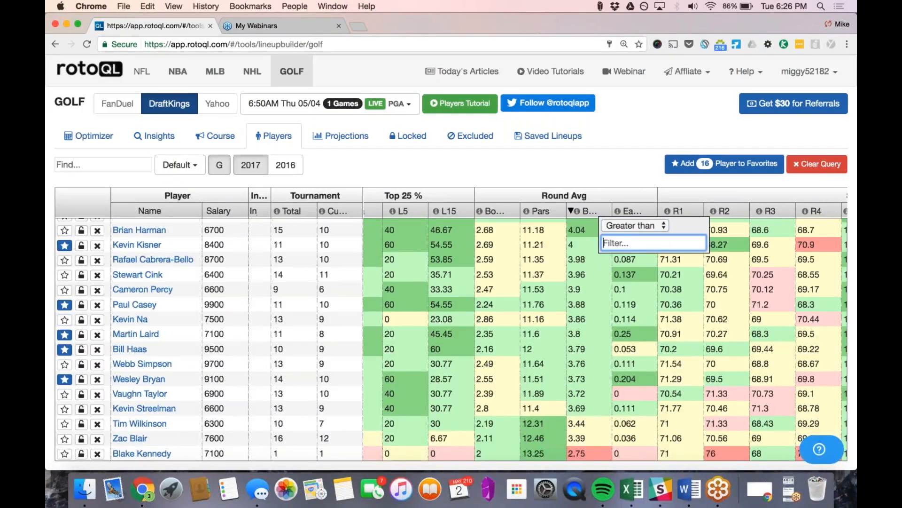
type("3.5")
left_click(636, 317)
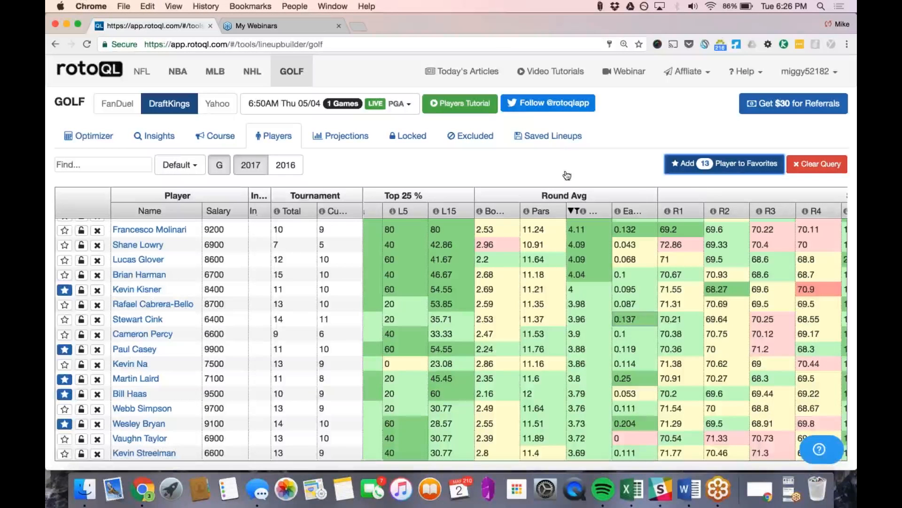
Add all the filtered players to the favorites and review the optimized lineups generated from them
left_click(720, 168)
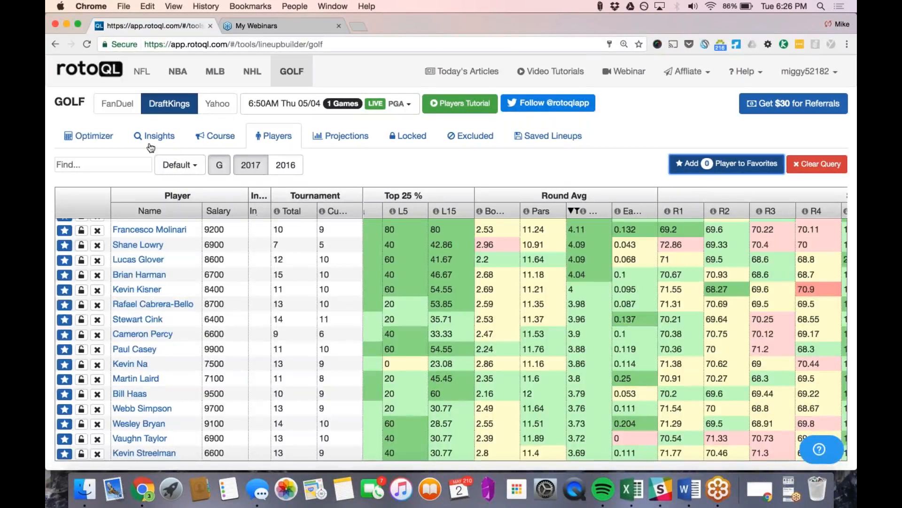
left_click(93, 136)
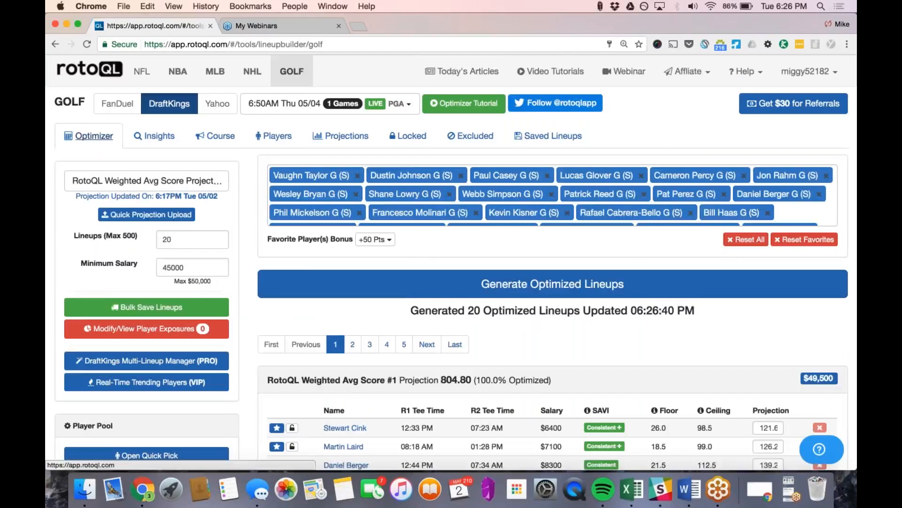
scroll(419, 251, "down", 3)
scroll(419, 250, "down", 4)
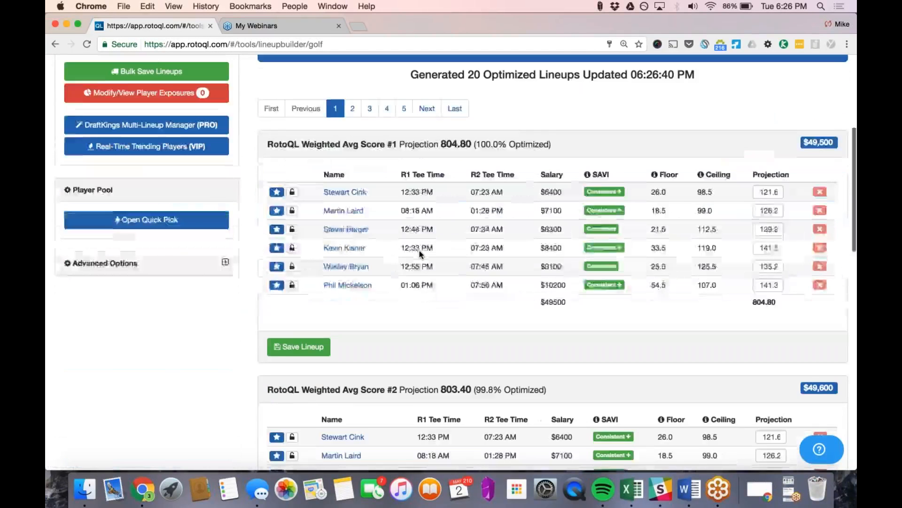
scroll(419, 250, "up", 3)
scroll(420, 253, "up", 4)
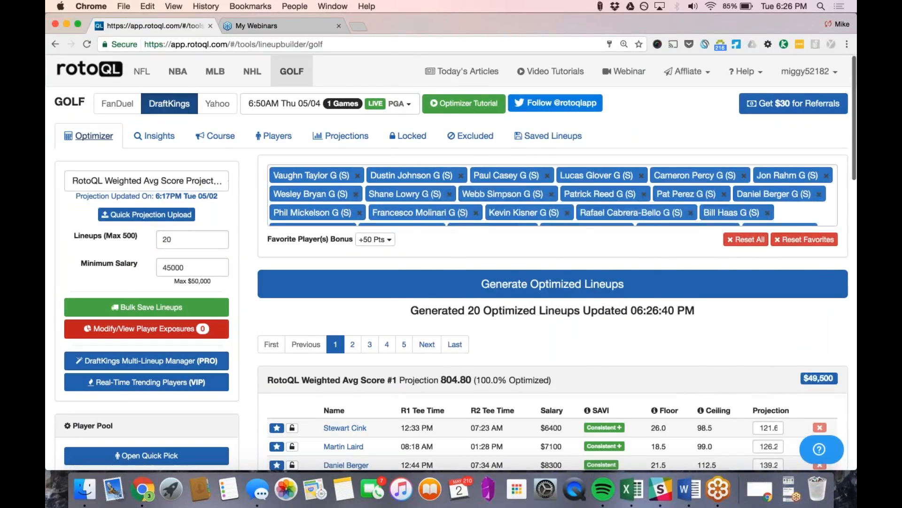
Open the player exposures for the generated lineups and set Brian Harman's exposure to 20%
left_click(146, 328)
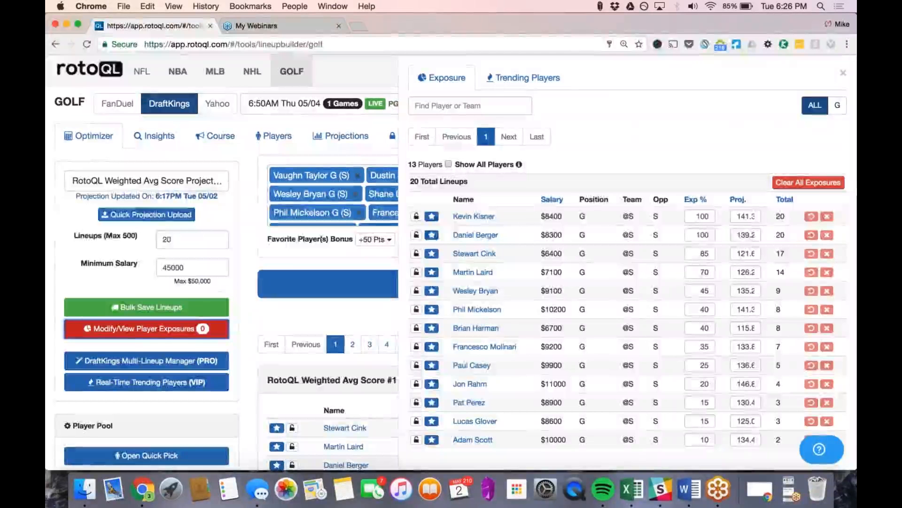
scroll(693, 272, "down", 1)
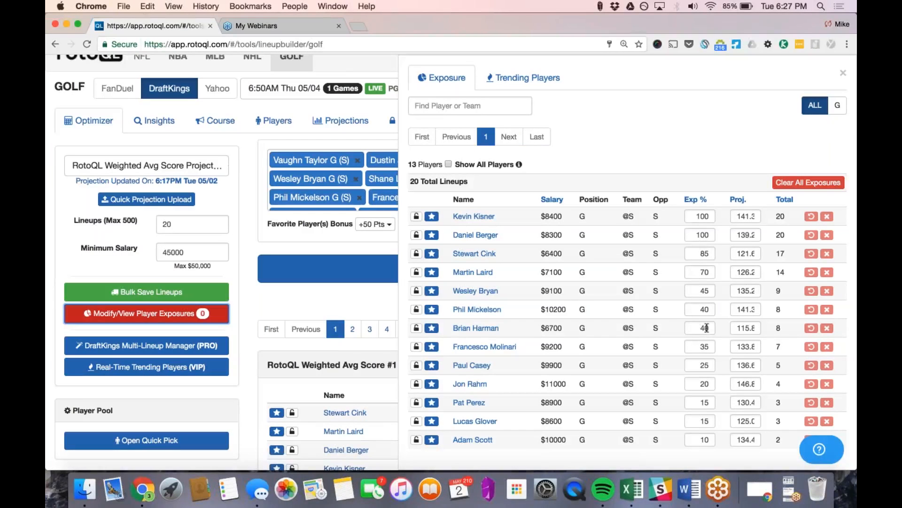
left_click(706, 327)
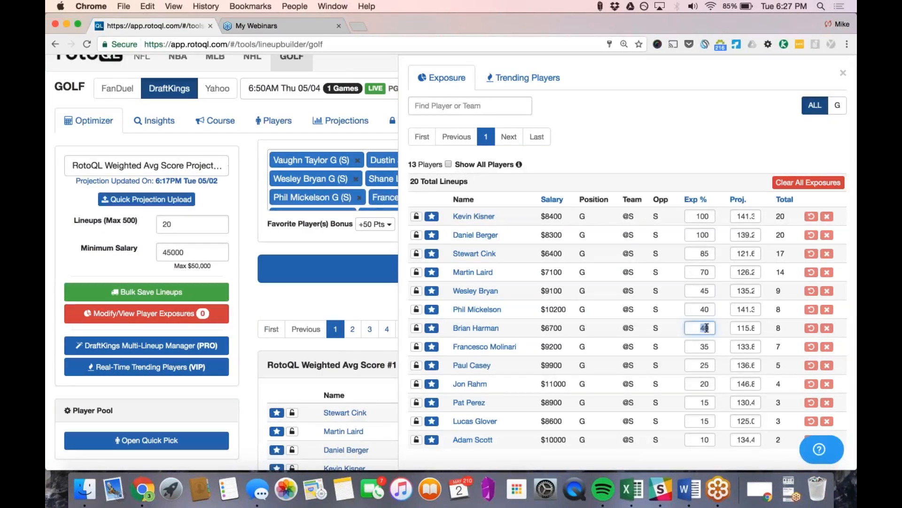
key("BackSpace")
key("BackSpace")
type("20")
key("Return")
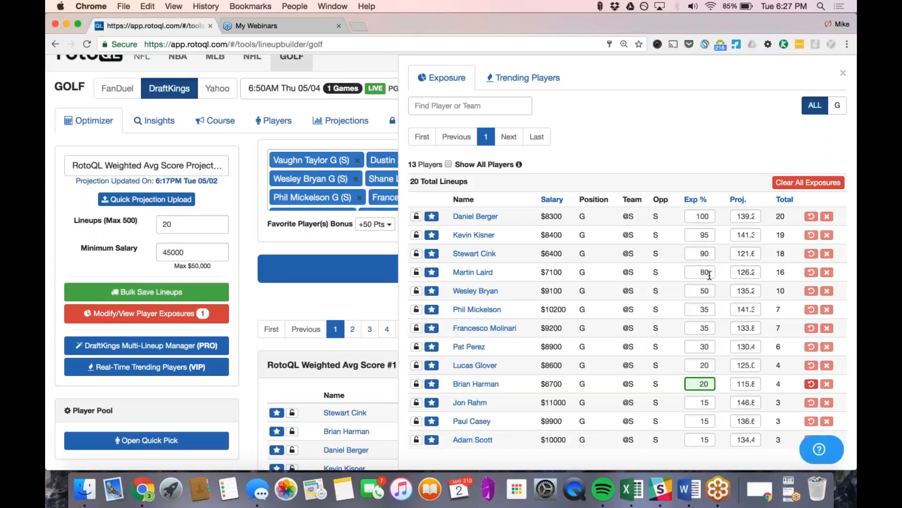
Set Stewart Cink's exposure to 30% and Martin Laird's exposure to 50%
double_click(705, 253)
type("30")
key("Return")
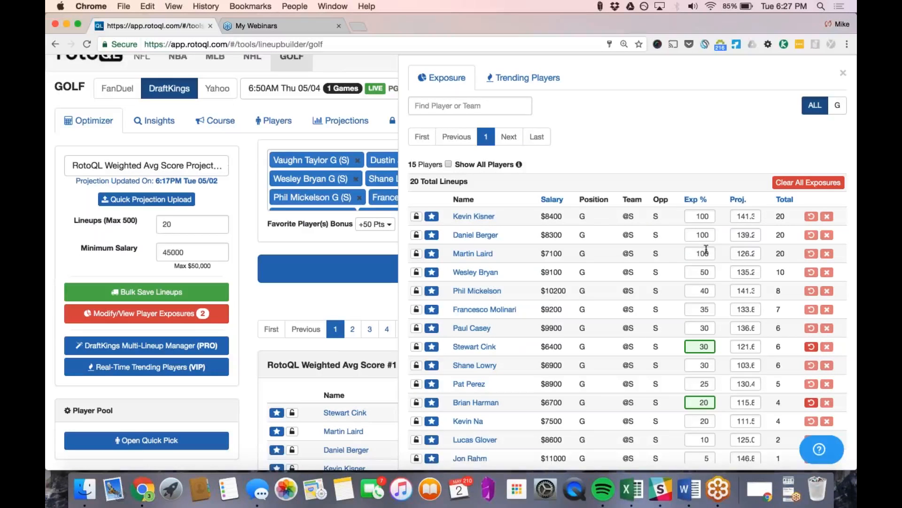
double_click(706, 249)
type("50")
key("Return")
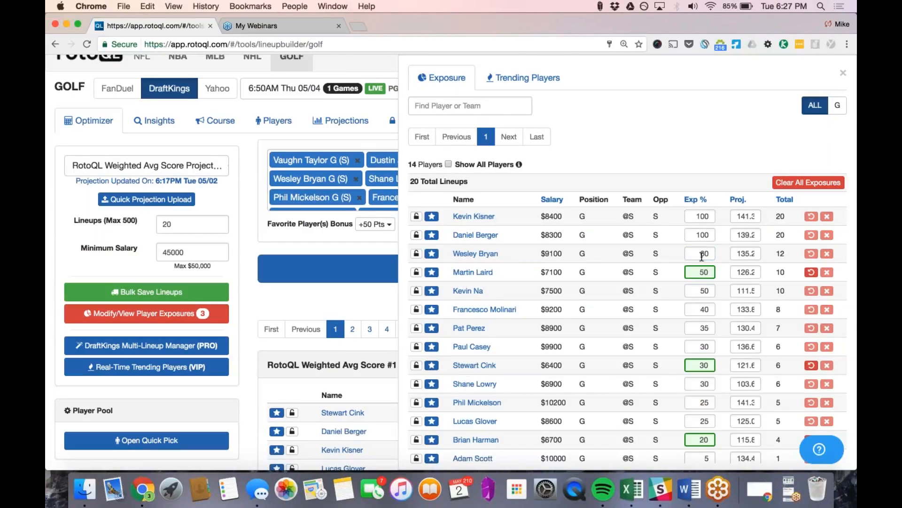
Set Kevin Kisner's exposure to 50% and Daniel Berger's exposure to 30%
double_click(703, 217)
type("50")
key("Return")
double_click(703, 217)
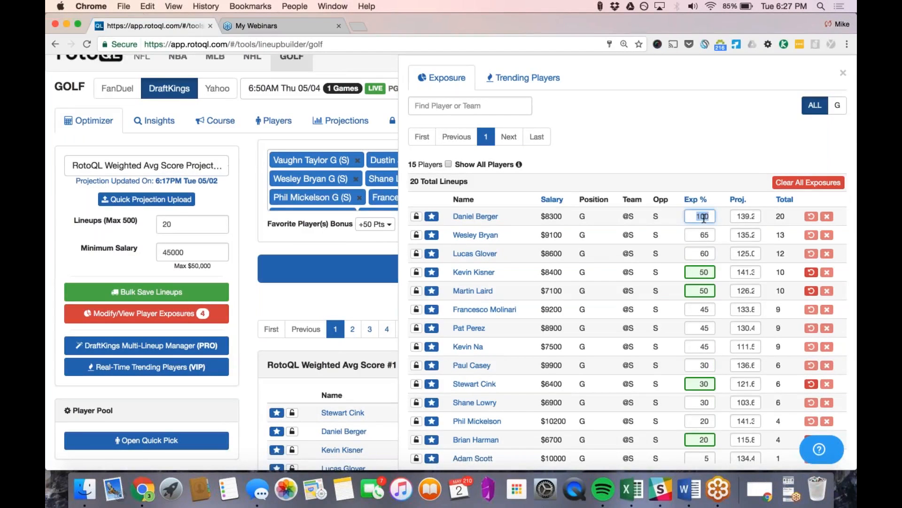
type("30")
key("Return")
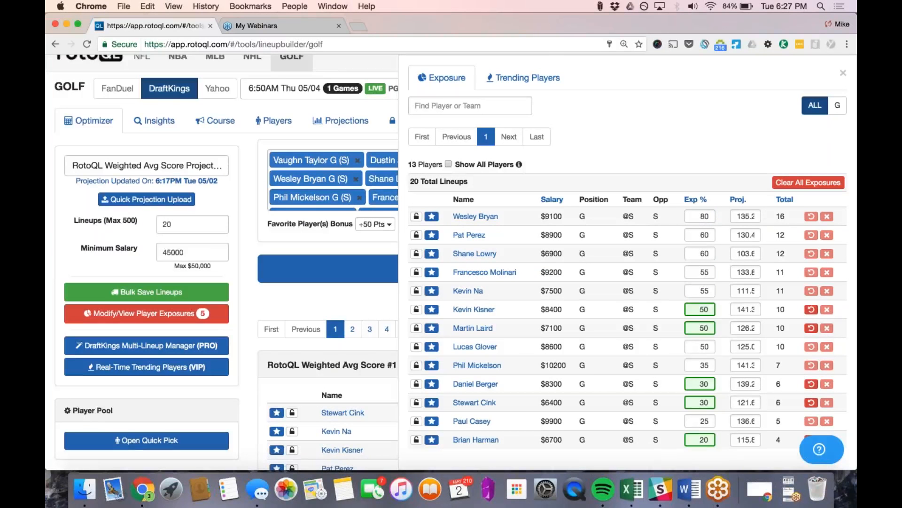
scroll(221, 282, "down", 2)
scroll(220, 282, "up", 2)
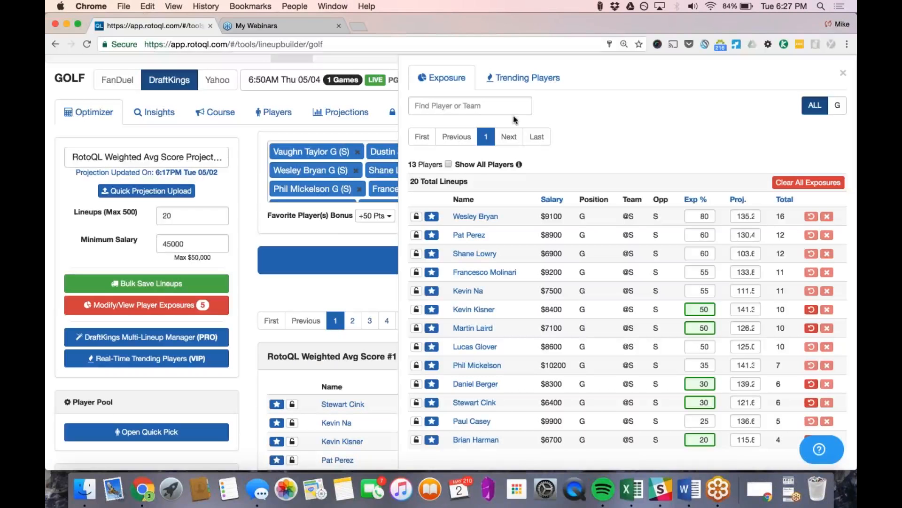
Show all players in the exposure list and set Dustin Johnson's exposure to 20%
left_click(470, 164)
scroll(505, 252, "down", 3)
scroll(504, 253, "down", 1)
left_click(708, 331)
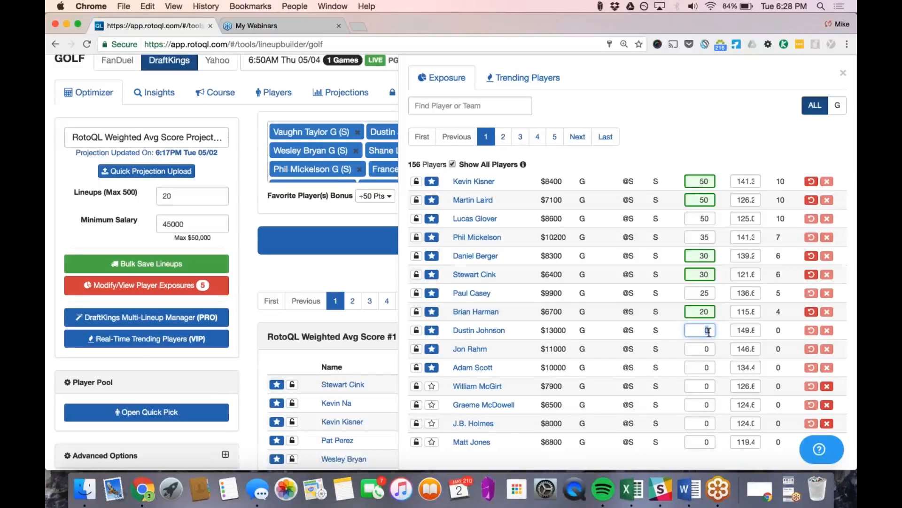
key("BackSpace")
type("20")
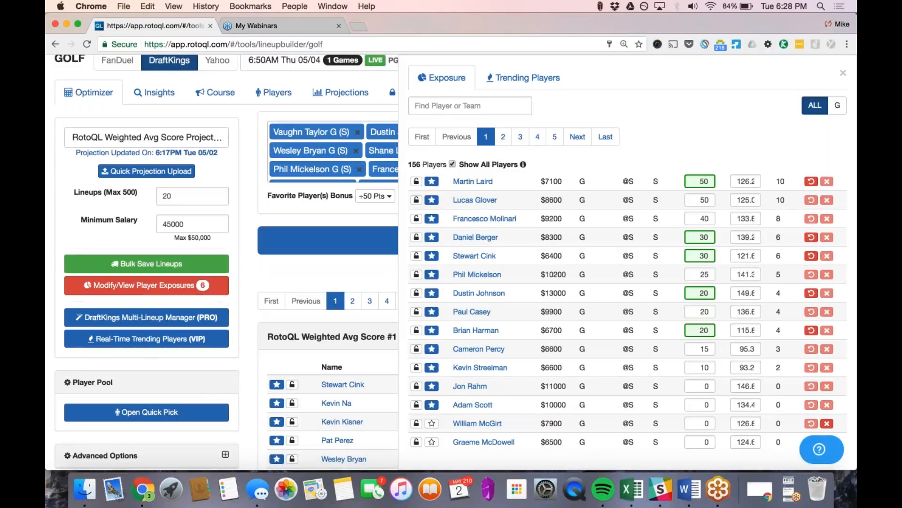
Set Jon Rahm's exposure to 40%, and raise it to 50% once the lineups update
double_click(706, 385)
type("40")
scroll(704, 375, "up", 3)
double_click(710, 274)
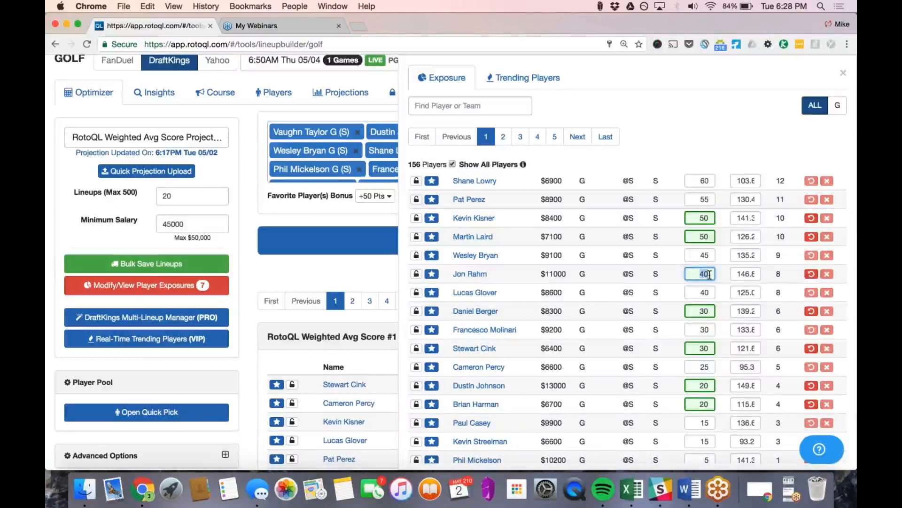
type("50")
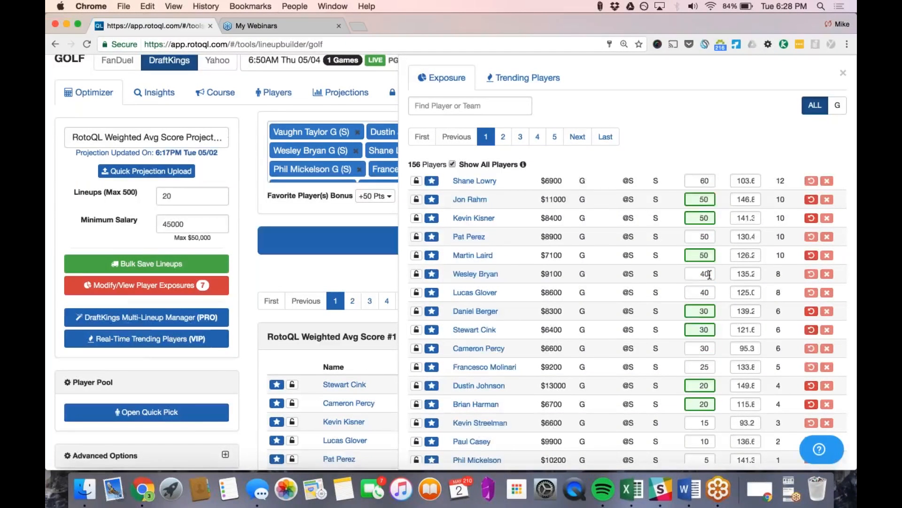
Reduce the exposures of Kevin Na and Shane Lowry to 20% each
scroll(710, 274, "up", 3)
double_click(704, 216)
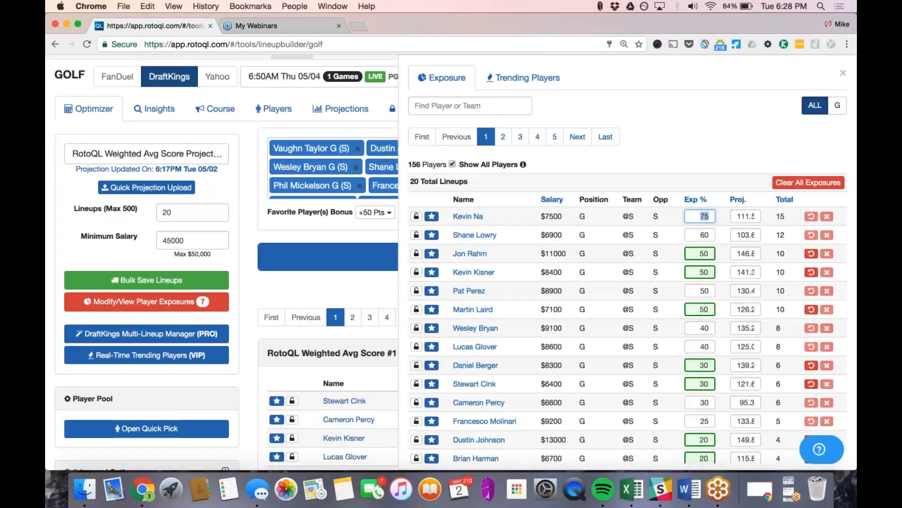
type("20")
key("Return")
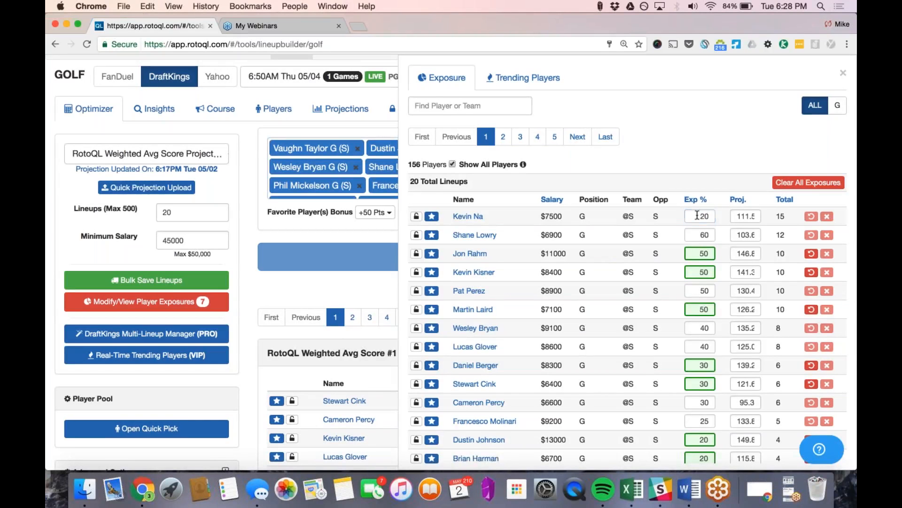
left_click(697, 213)
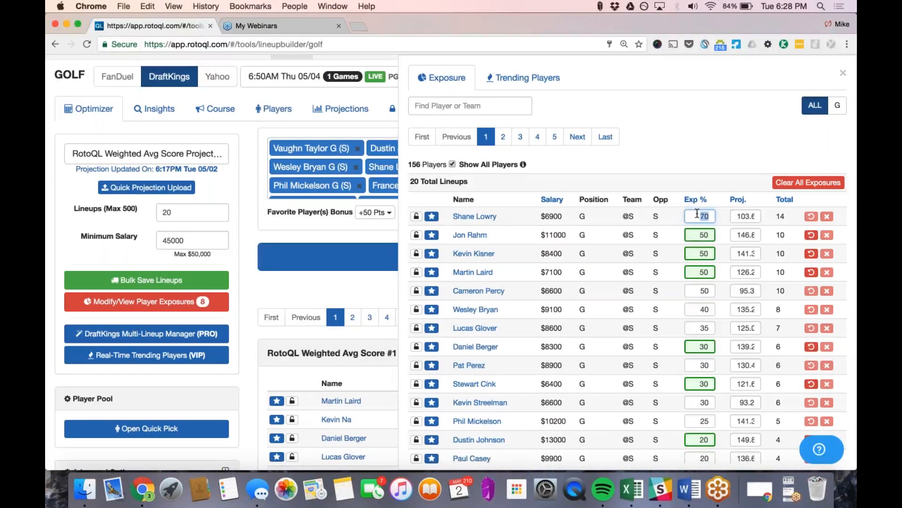
type("20")
key("Return")
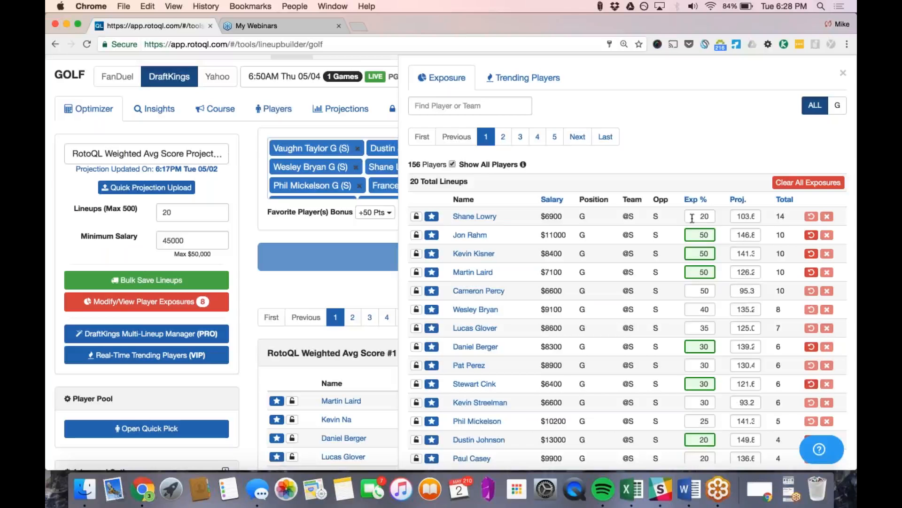
Reduce the exposures of Cameron Percy and Kevin Streelman to 20% each and review the adjusted exposure list
left_click(705, 212)
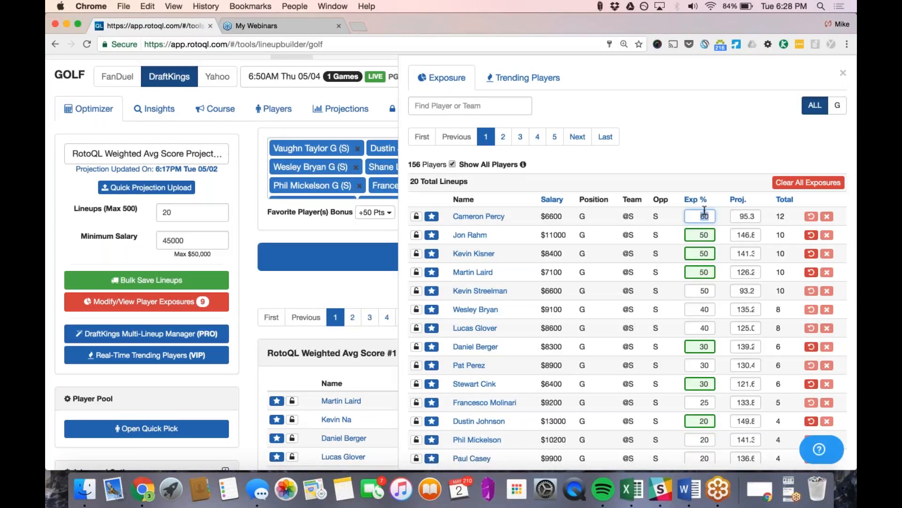
type("20")
key("Return")
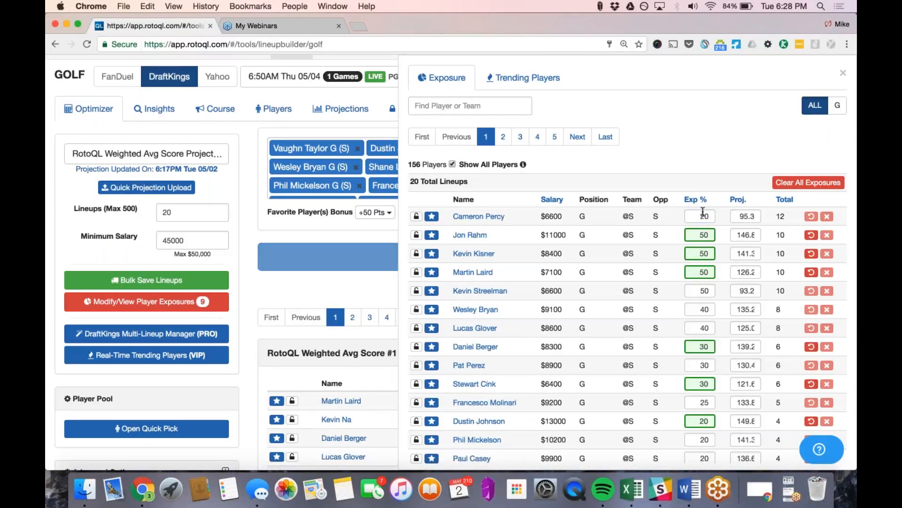
left_click(703, 211)
type("20")
key("Return")
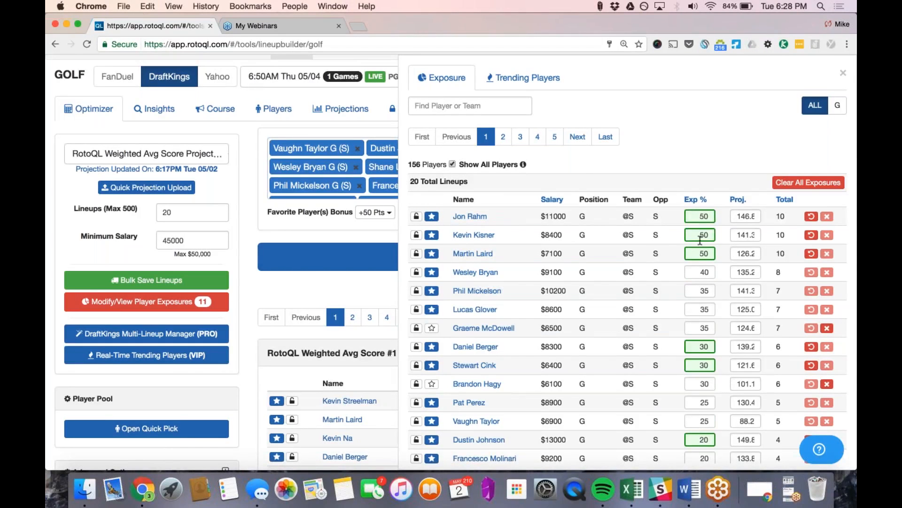
scroll(700, 240, "down", 5)
scroll(700, 282, "up", 5)
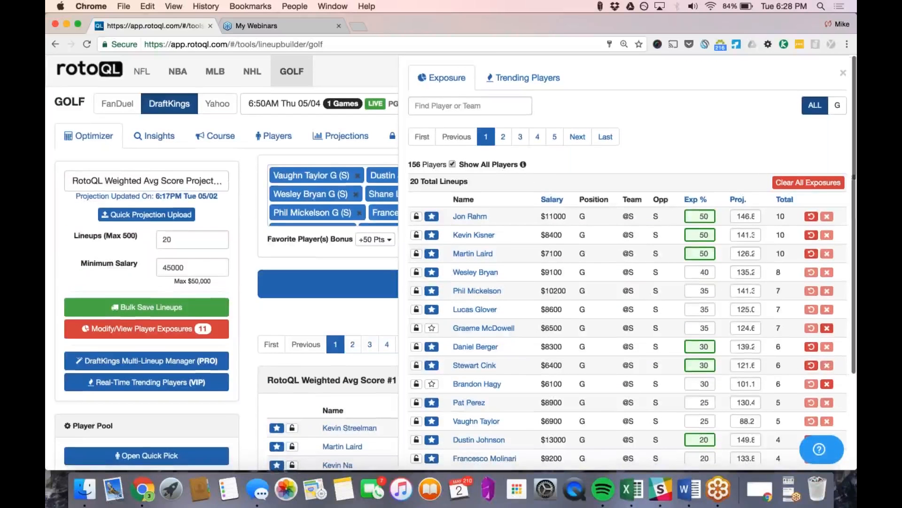
Close the player exposures and bulk save all 20 generated lineups
left_click(843, 72)
left_click(146, 307)
left_click(209, 167)
scroll(588, 148, "down", 5)
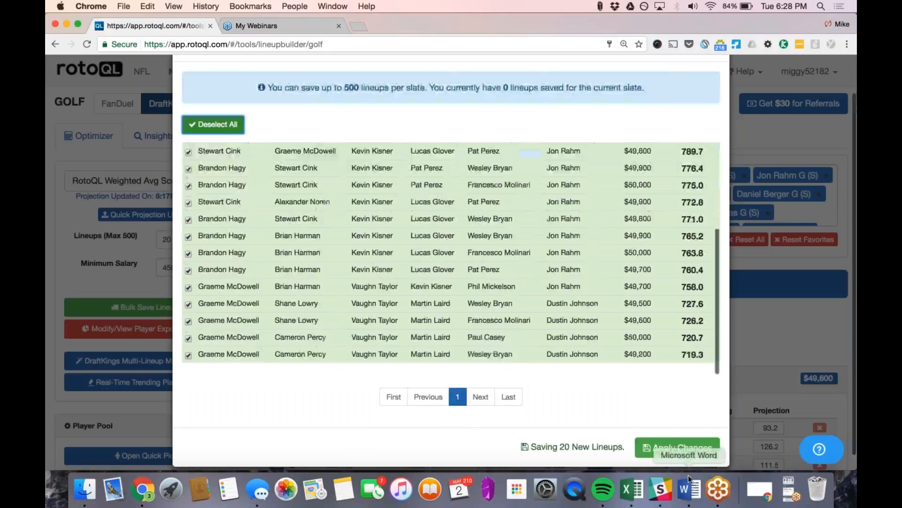
scroll(451, 264, "up", 3)
left_click(716, 88)
Review the saved lineups and download them as a DraftKings import file
left_click(549, 139)
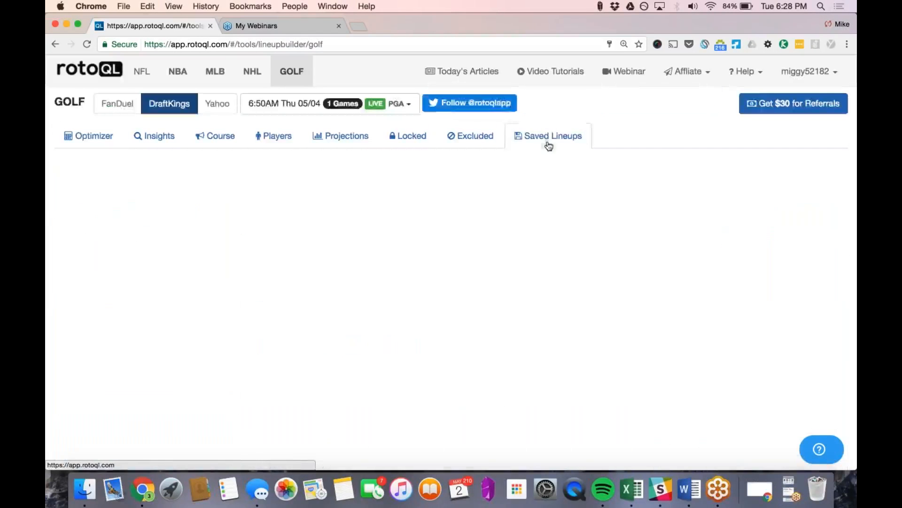
scroll(295, 244, "down", 10)
scroll(296, 244, "up", 10)
left_click(515, 172)
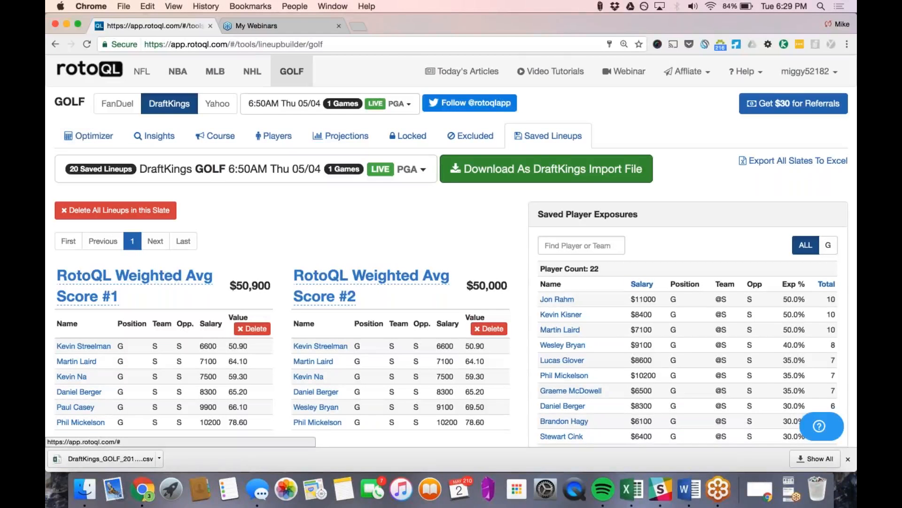
left_click_drag(103, 461, 104, 427)
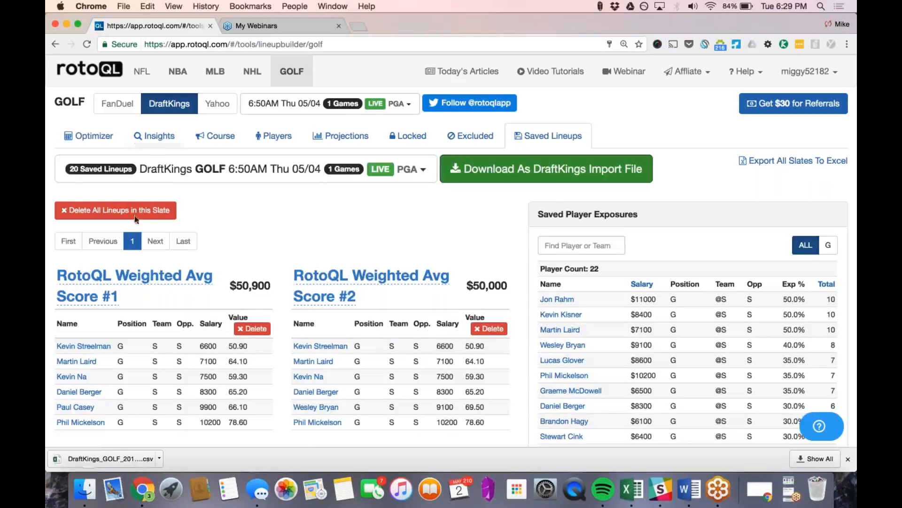
Return to the optimizer and look at the DraftKings Multi-Lineup Manager's contest file upload, leaving it without uploading a file
left_click(109, 145)
left_click(110, 147)
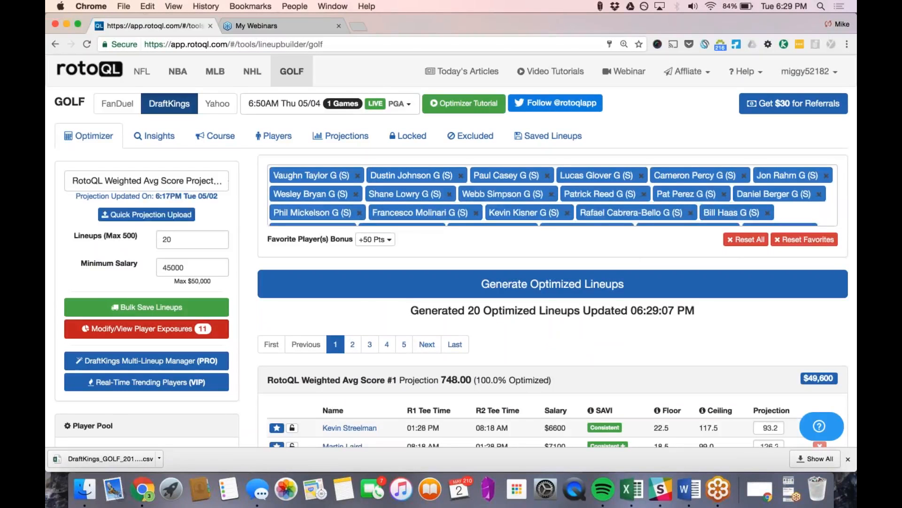
scroll(159, 322, "down", 2)
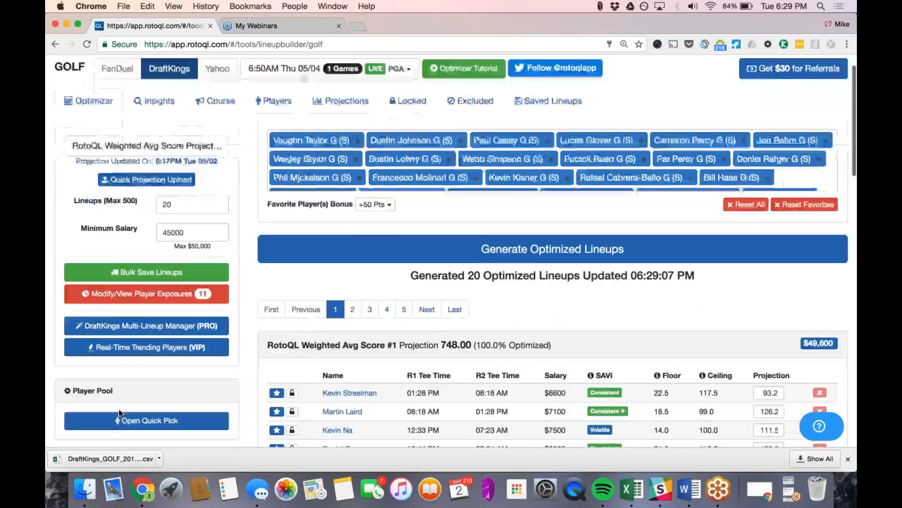
scroll(159, 322, "up", 2)
scroll(159, 321, "down", 6)
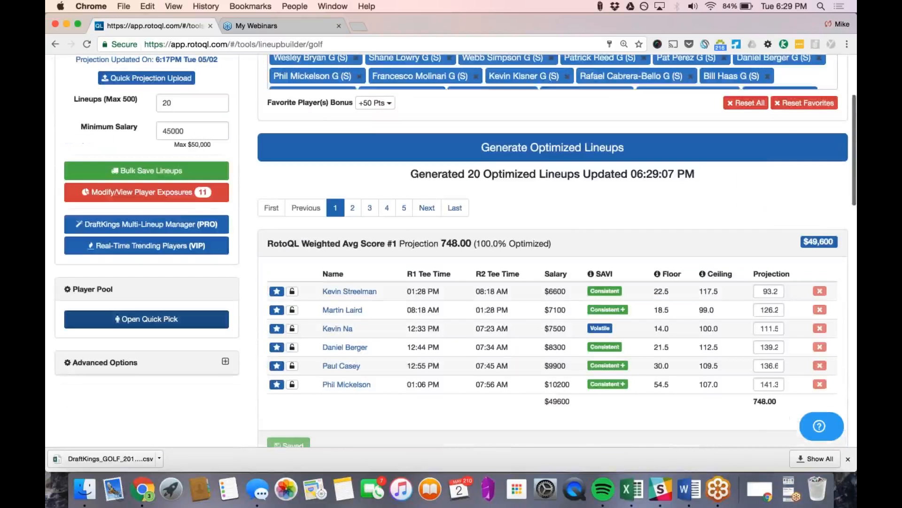
left_click(147, 224)
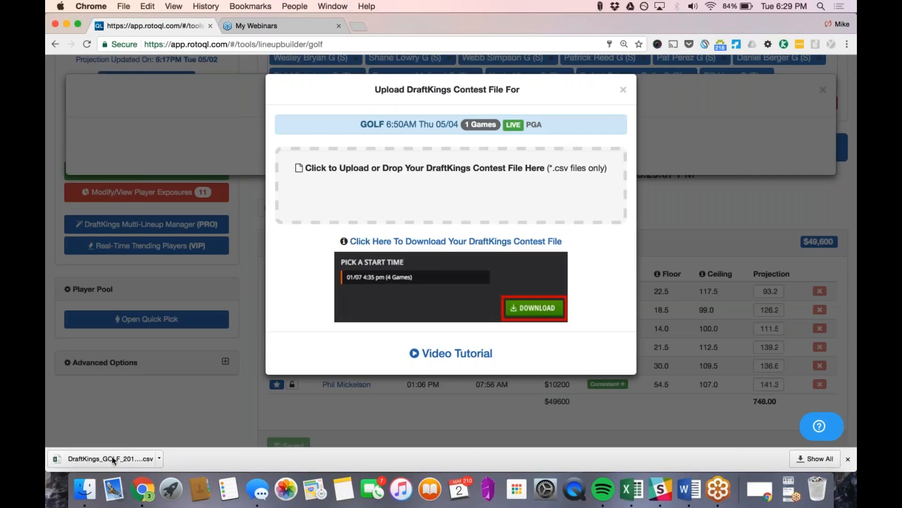
left_click_drag(126, 454, 484, 199)
left_click(624, 89)
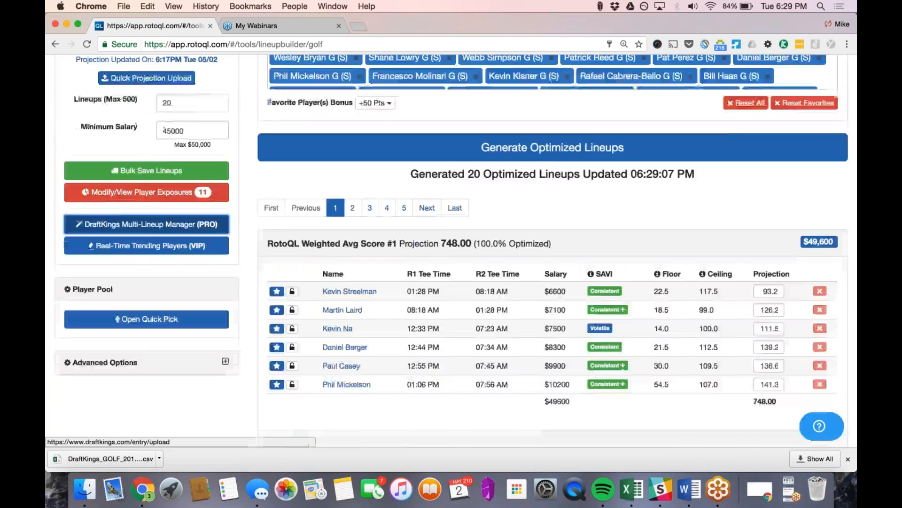
Switch the slate to the 6:00AM Sat 05/06 Weekend games and dismiss the downloads bar
scroll(456, 250, "up", 3)
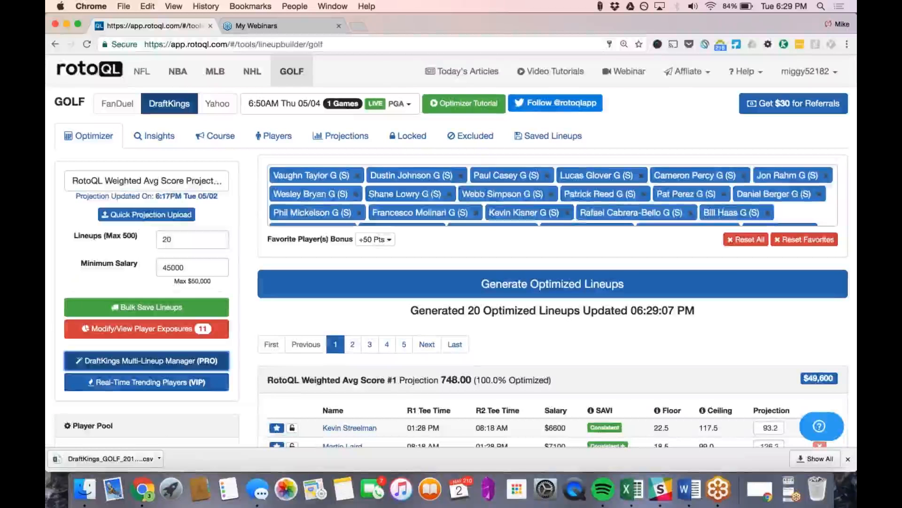
left_click(332, 102)
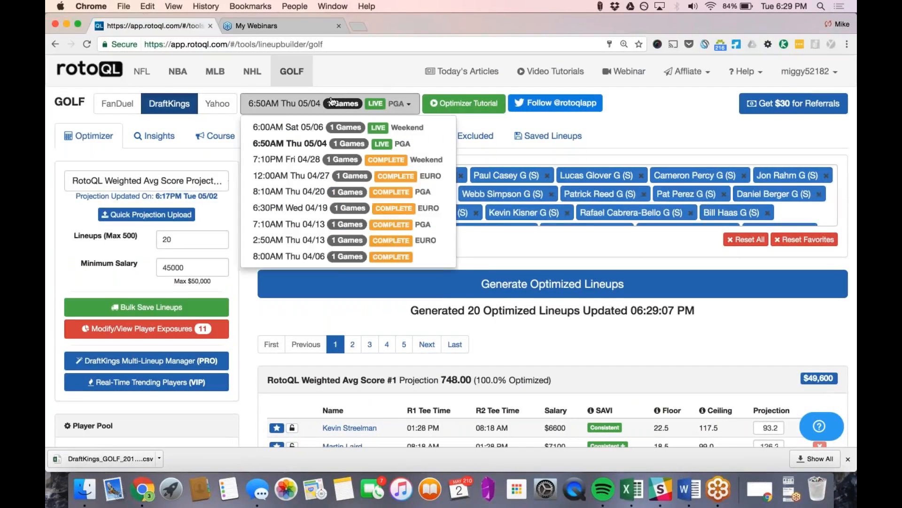
left_click(323, 128)
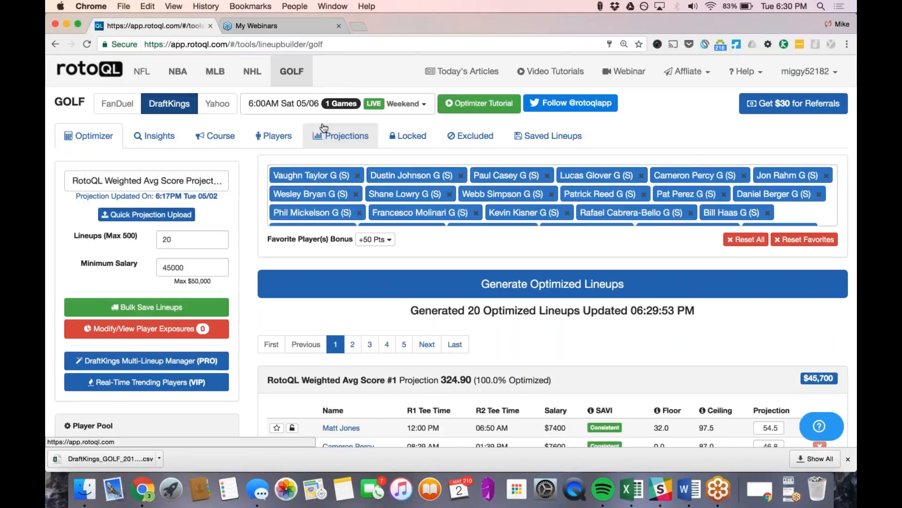
left_click(849, 459)
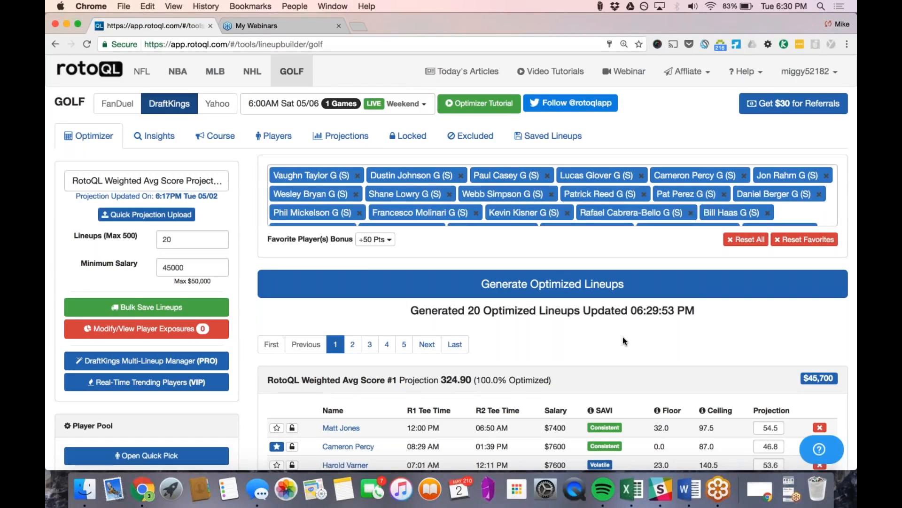